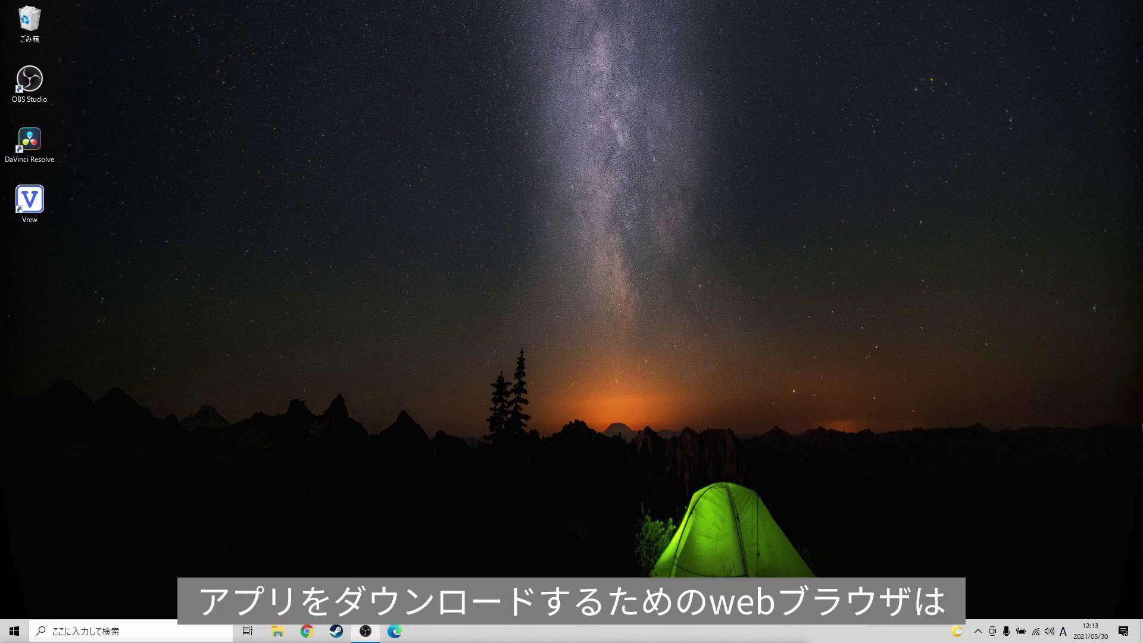
Open Microsoft Edge and search the web for "firefox ダウンロード" using the suggestion offered for "fire"
click(397, 633)
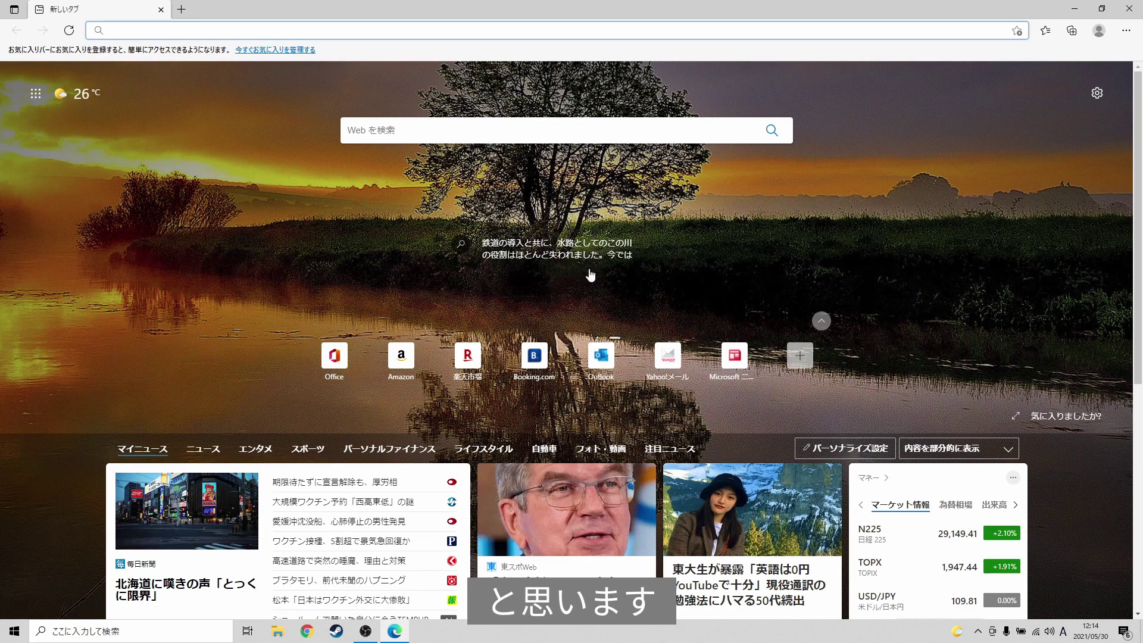
click(554, 126)
text(f)
key(BackSpace)
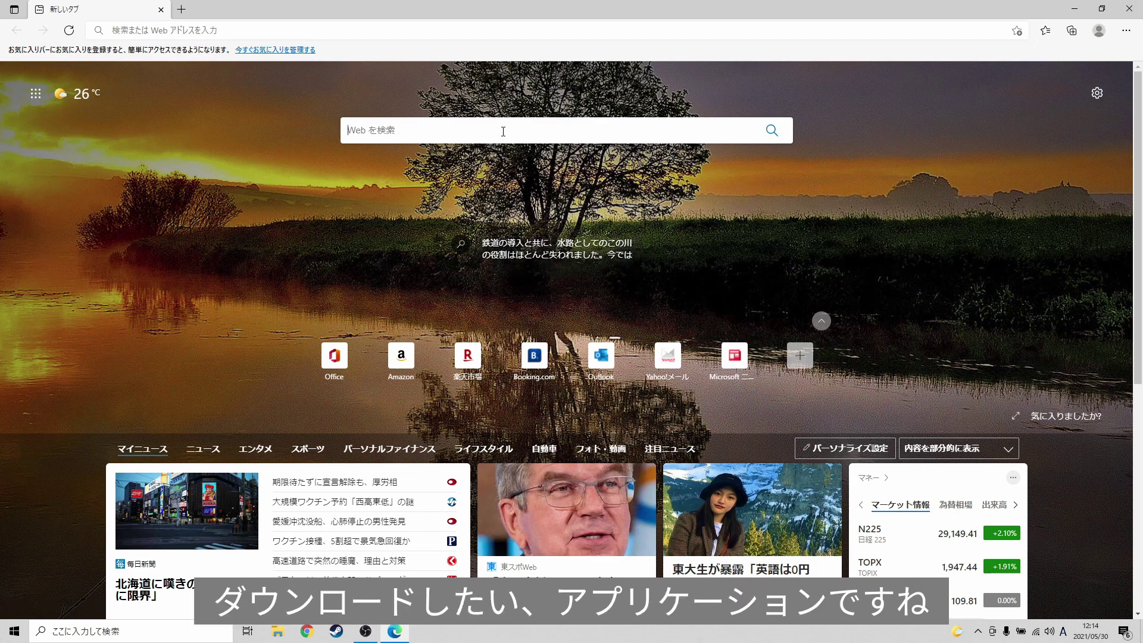
text(fire)
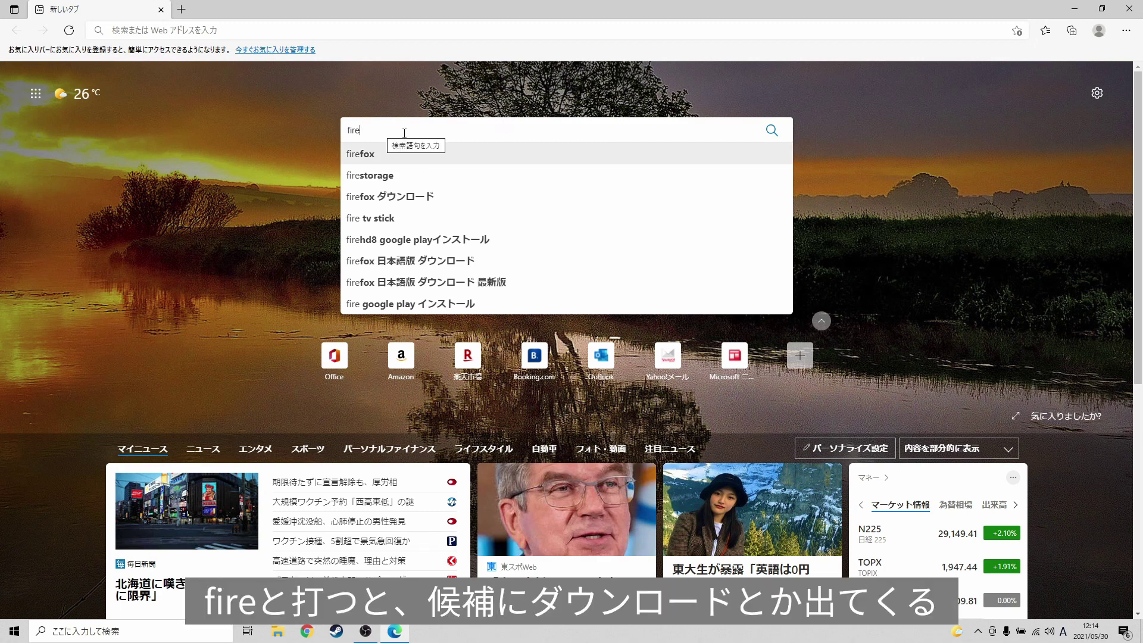
click(397, 203)
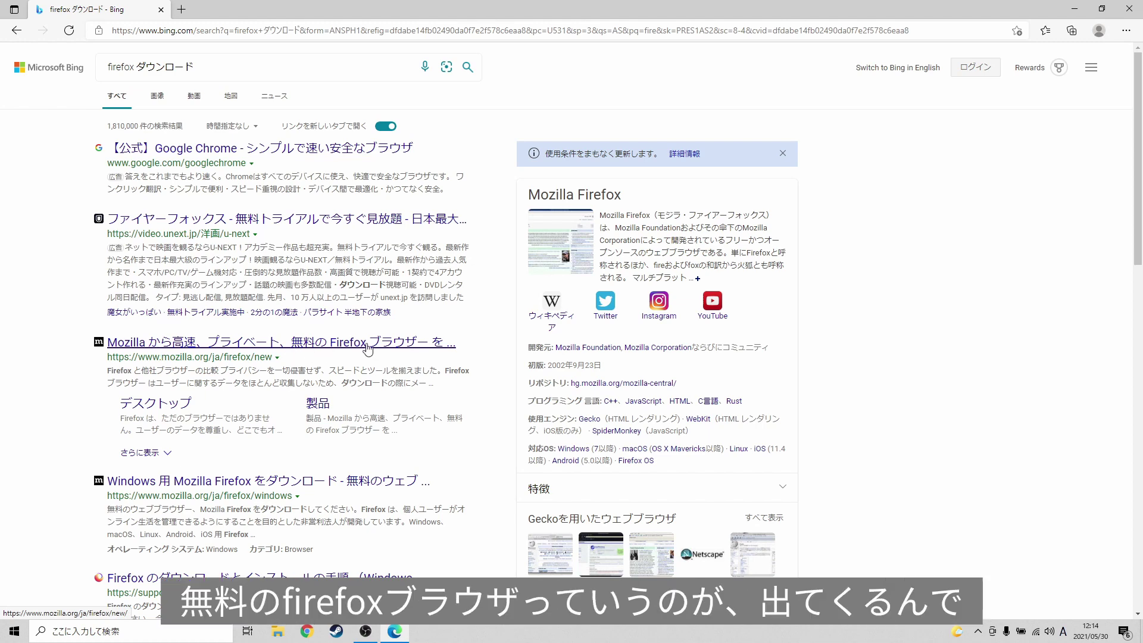
Download Firefox from the official Mozilla page and run the downloaded Firefox Installer.exe
click(337, 345)
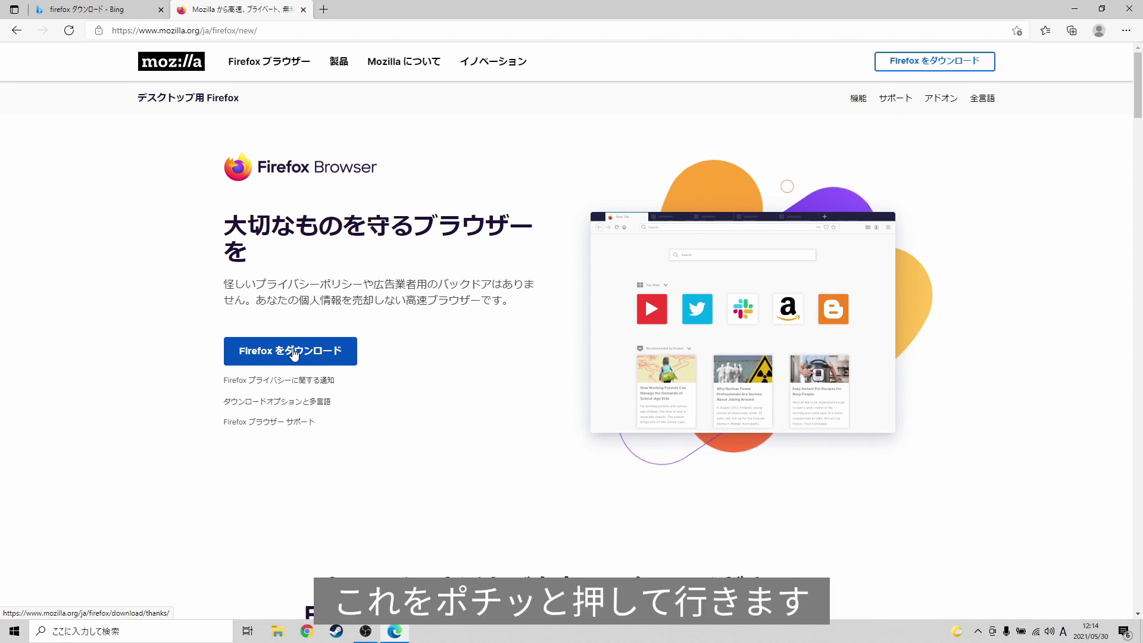
click(294, 354)
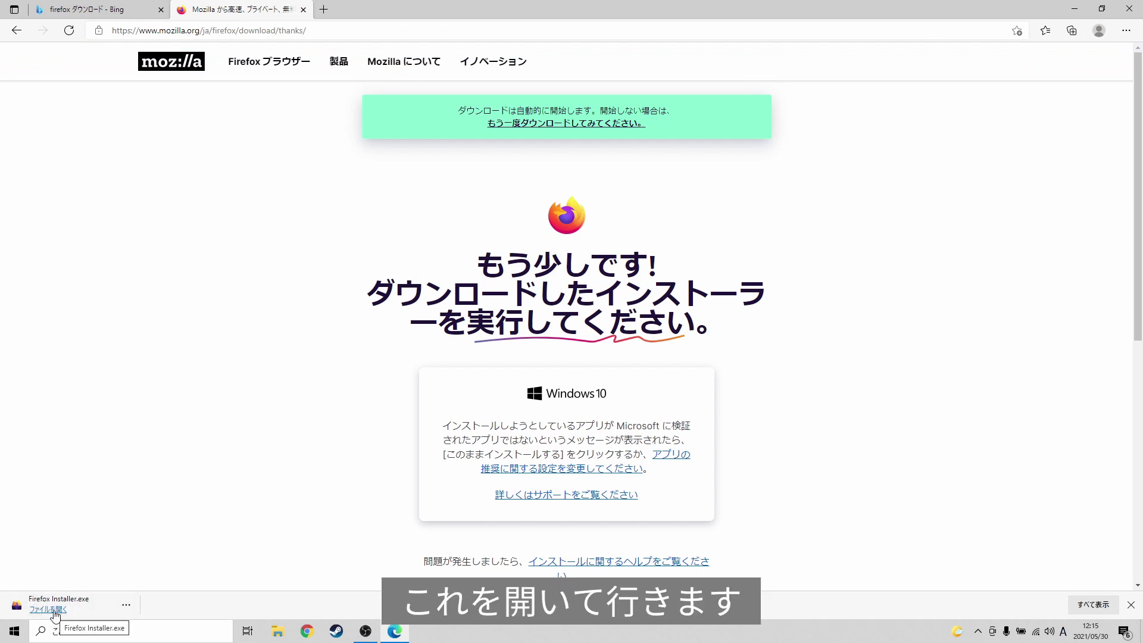
click(49, 609)
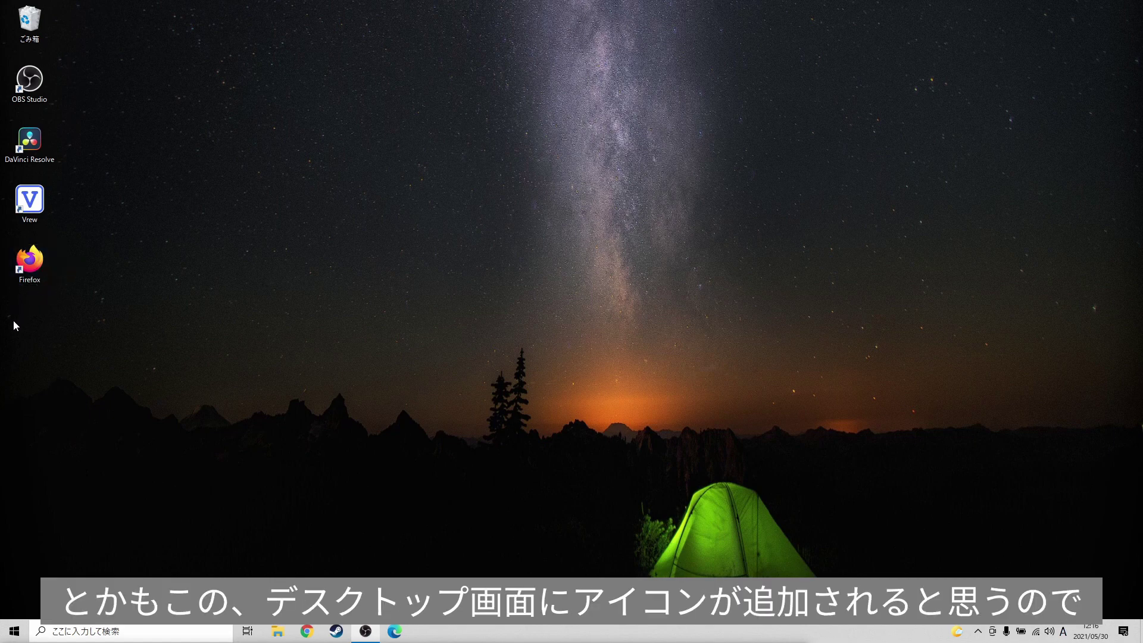
Launch Firefox from the desktop, postpone making it the default browser, and close its window
double_click(29, 266)
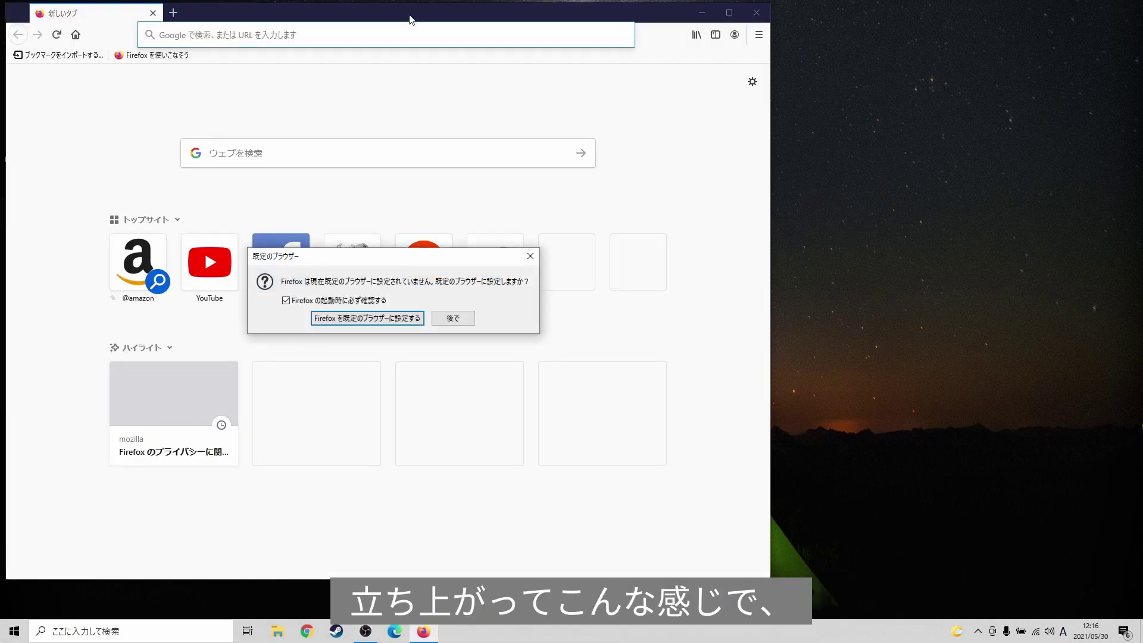
click(453, 319)
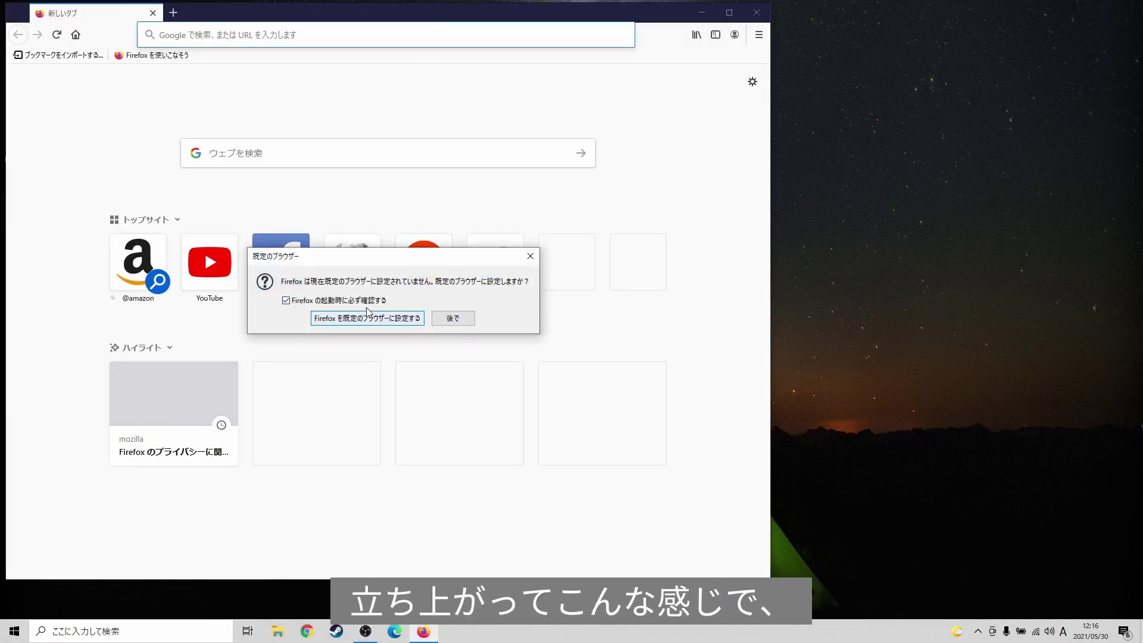
drag(431, 10, 599, 34)
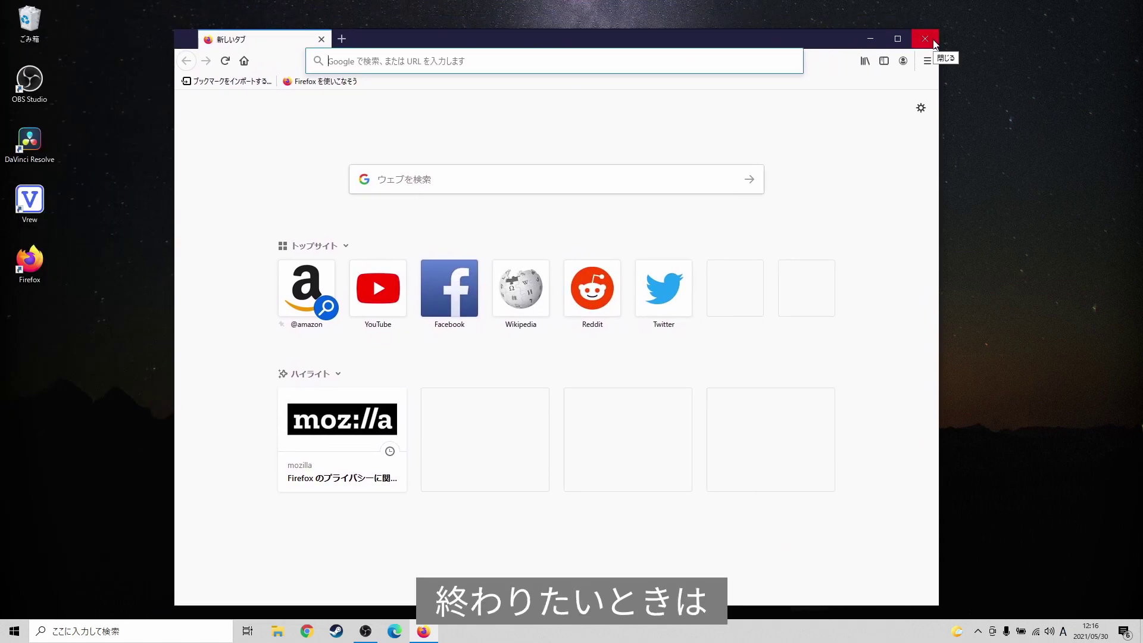
click(926, 39)
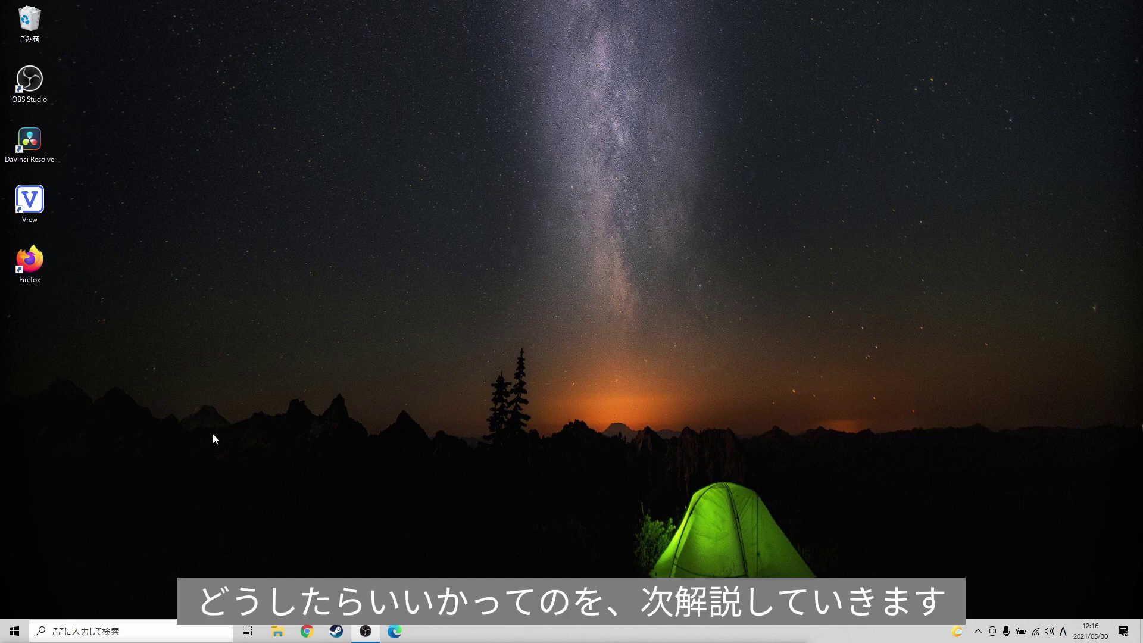
Open the apps and features list (アプリと機能) in Windows Settings and maximize the window
click(21, 634)
mouse_move(15, 577)
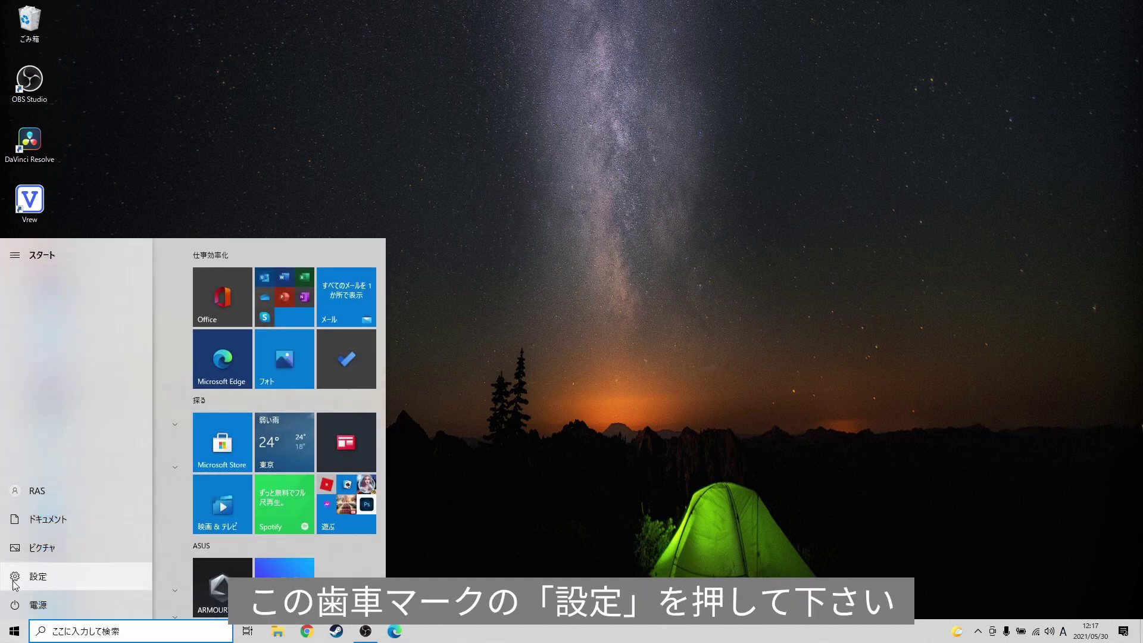
click(15, 577)
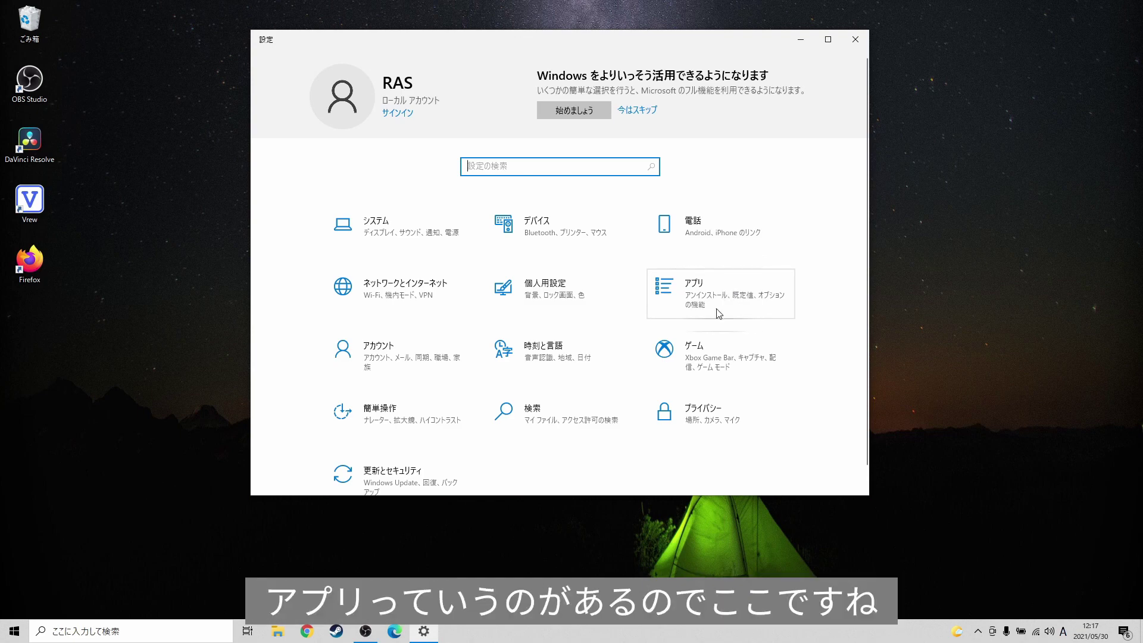
click(725, 299)
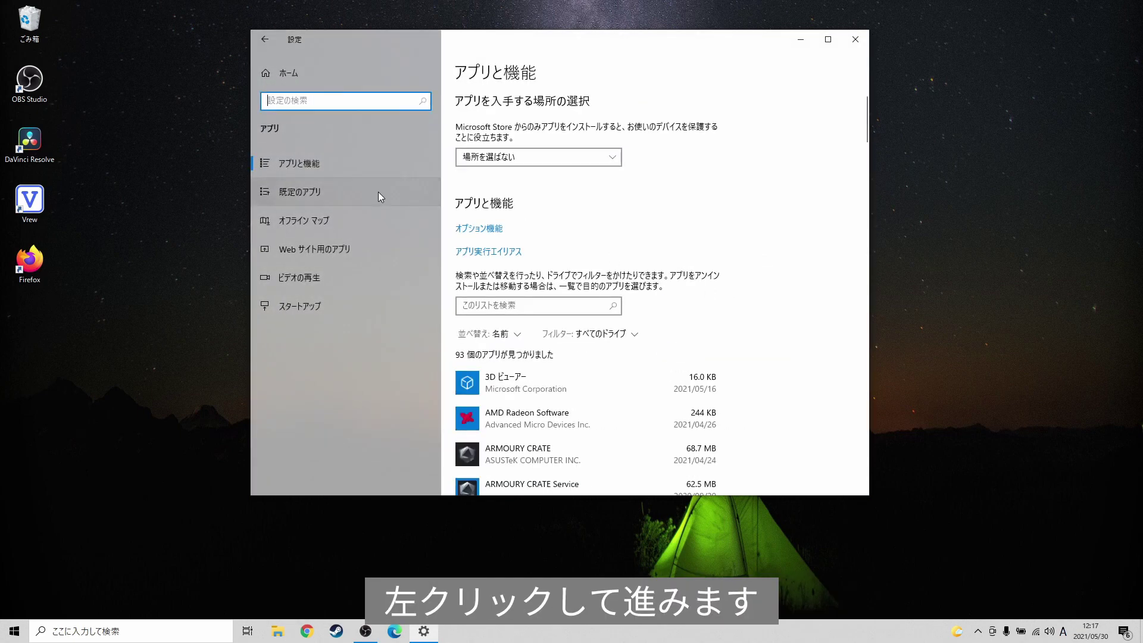
scroll(710, 93, down, 3)
double_click(718, 44)
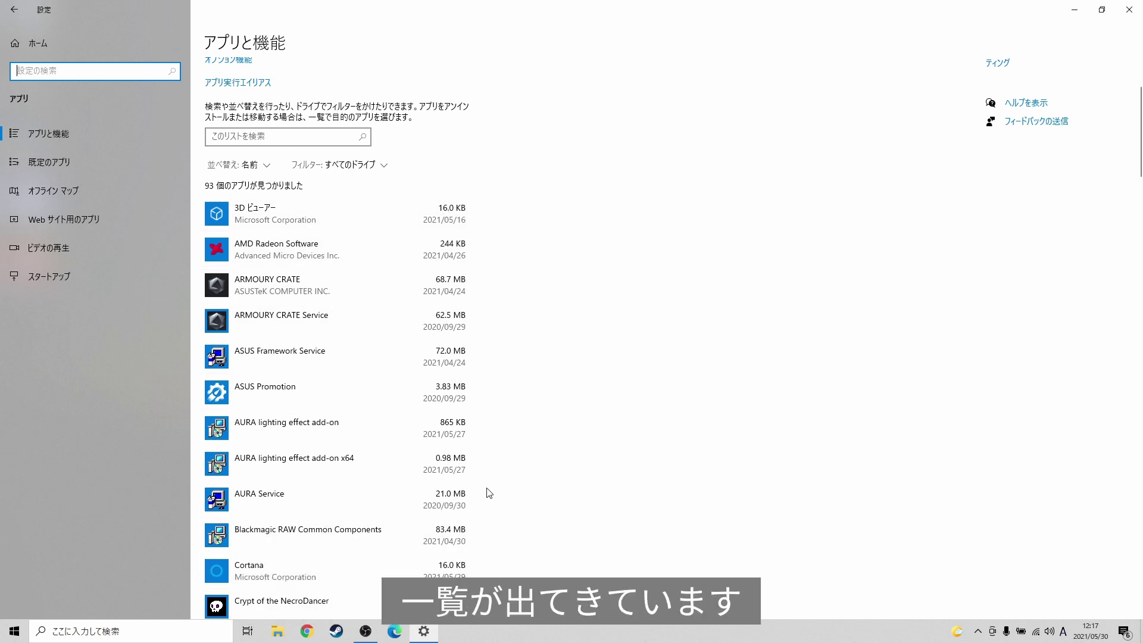
Expand several installed apps, from 3D ビューアー to ASUS Framework Service, to view their uninstall options
click(310, 222)
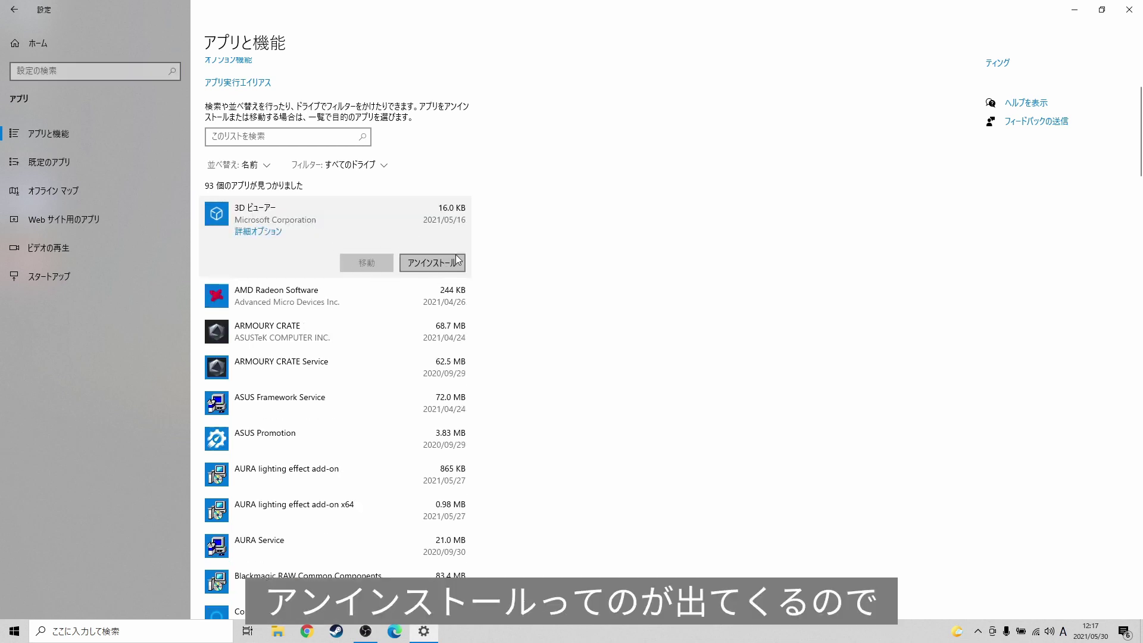
click(327, 291)
click(352, 336)
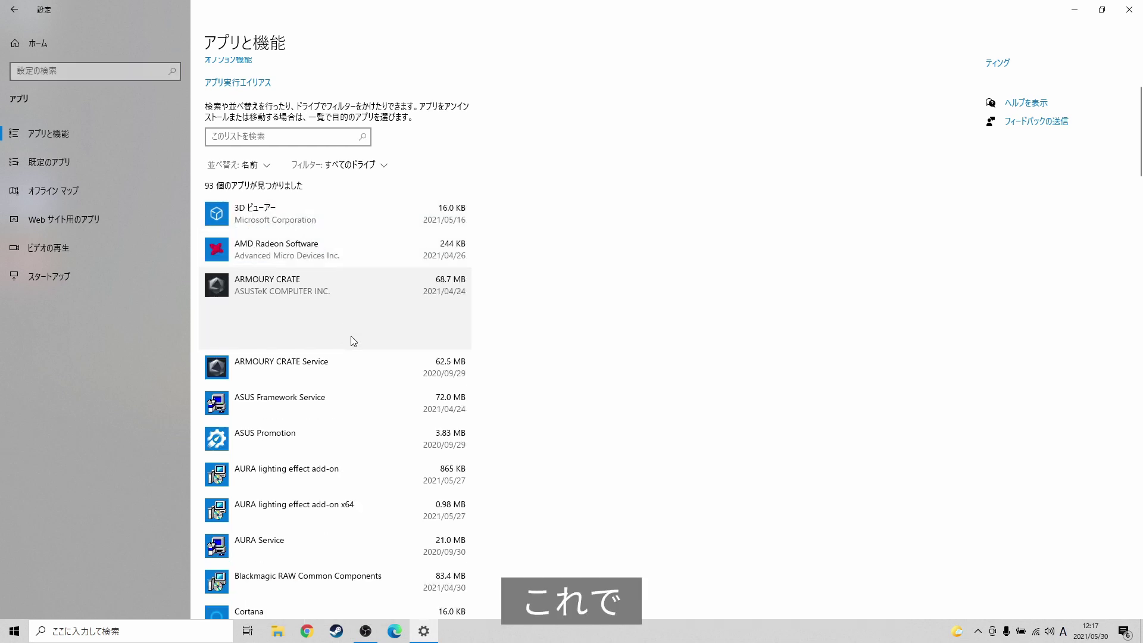
click(304, 408)
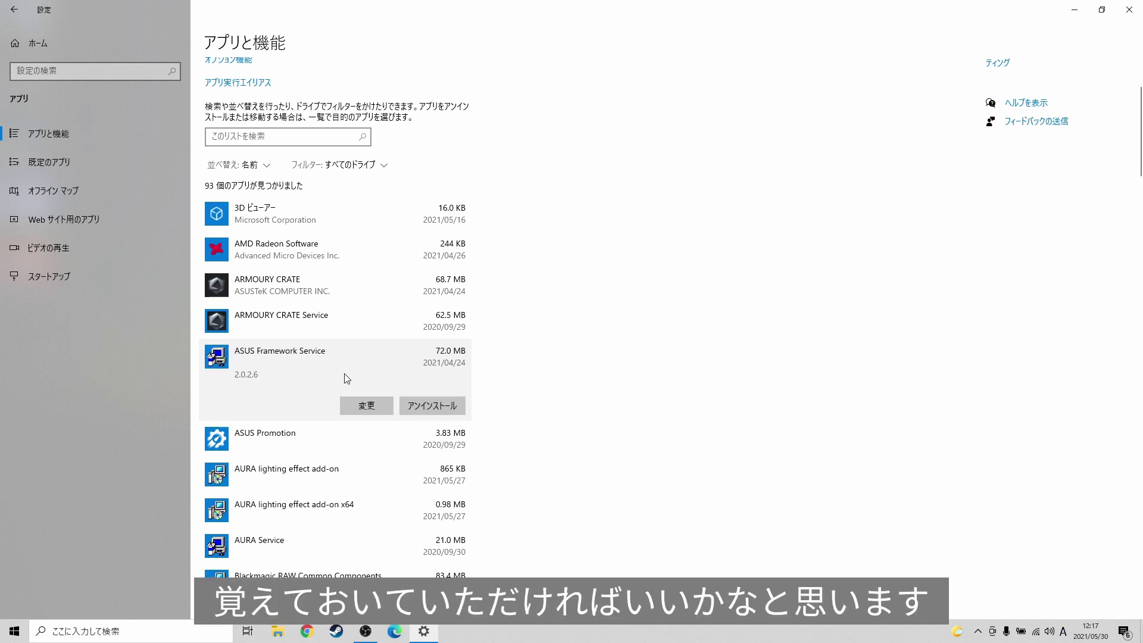
Search the installed apps list for "fire" and expand the Mozilla Firefox entry to show its uninstall option
scroll(348, 382, up, 3)
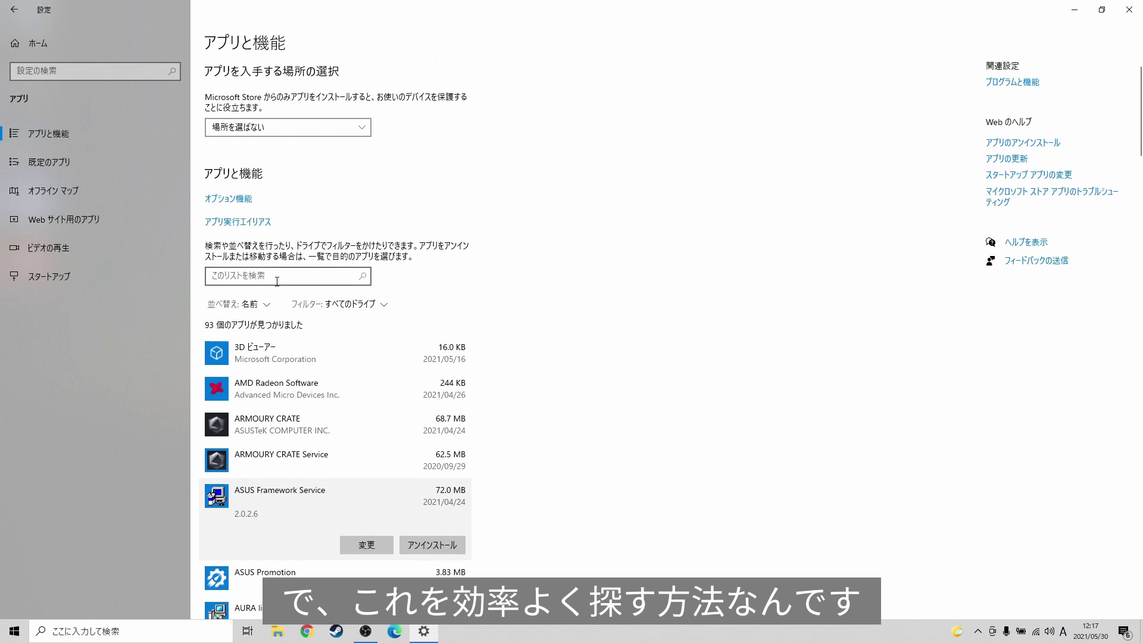
click(283, 278)
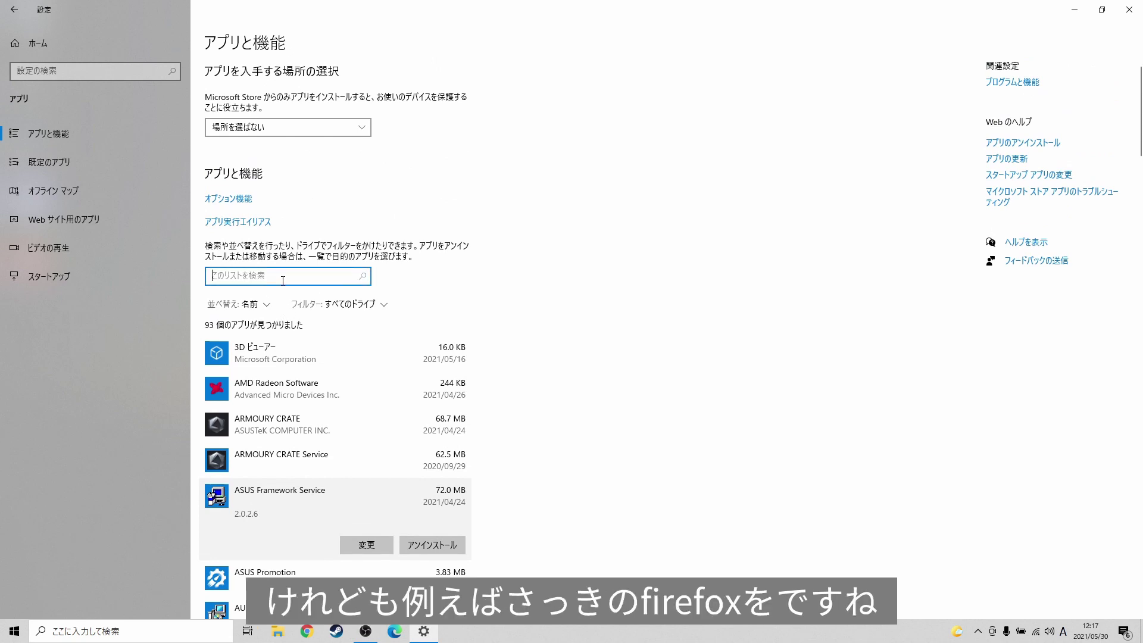
text(firef)
key(BackSpace)
key(BackSpace)
key(BackSpace)
key(BackSpace)
key(BackSpace)
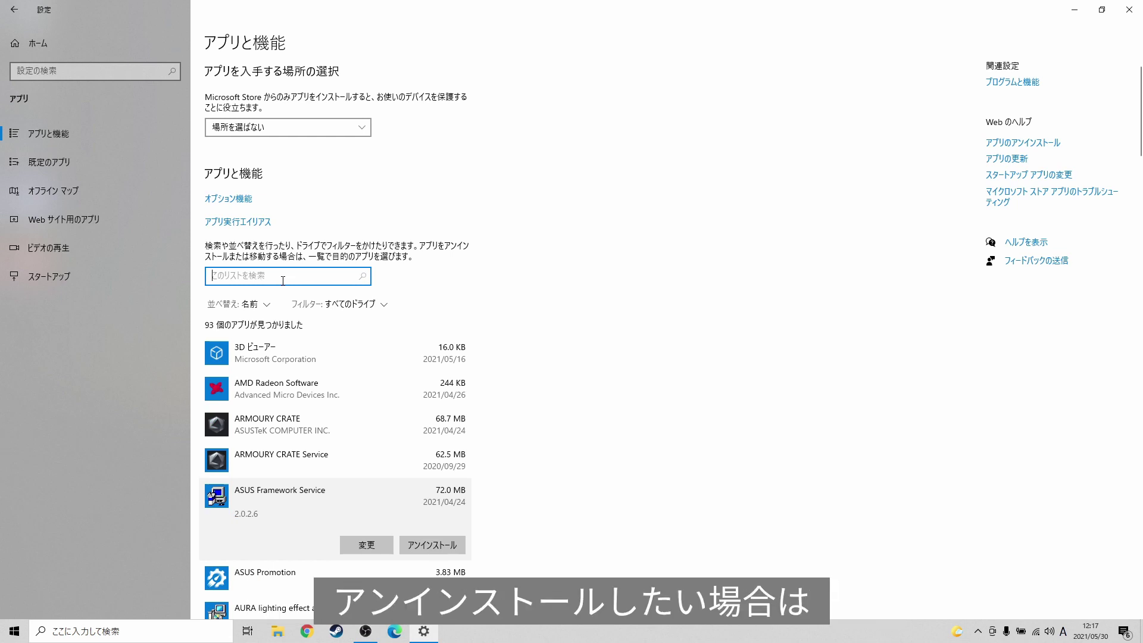
text(ire)
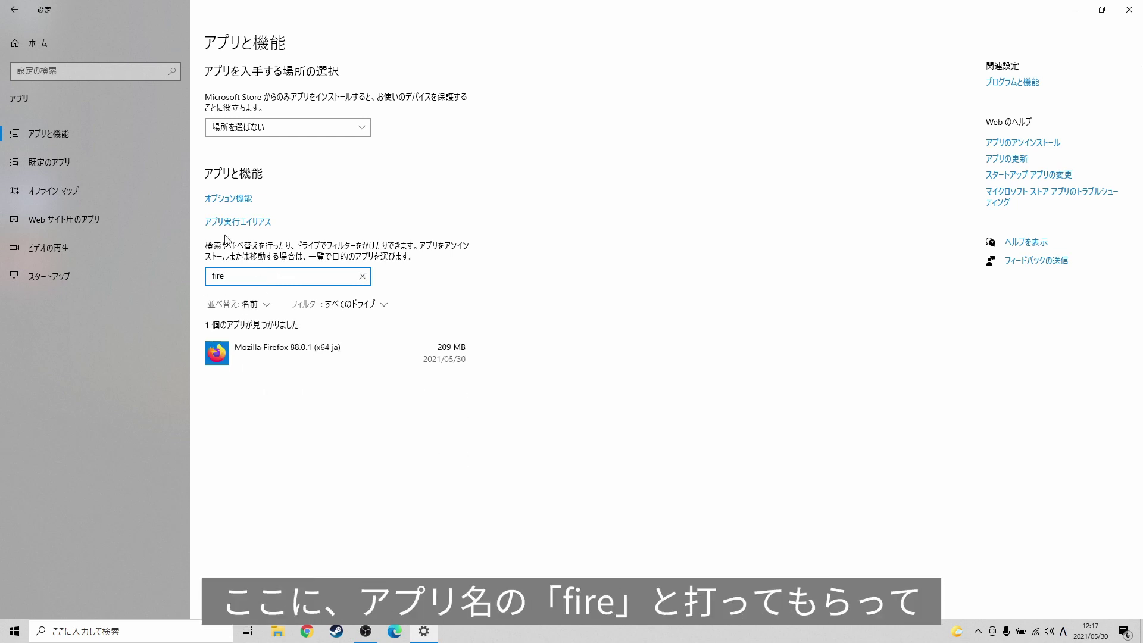
click(298, 358)
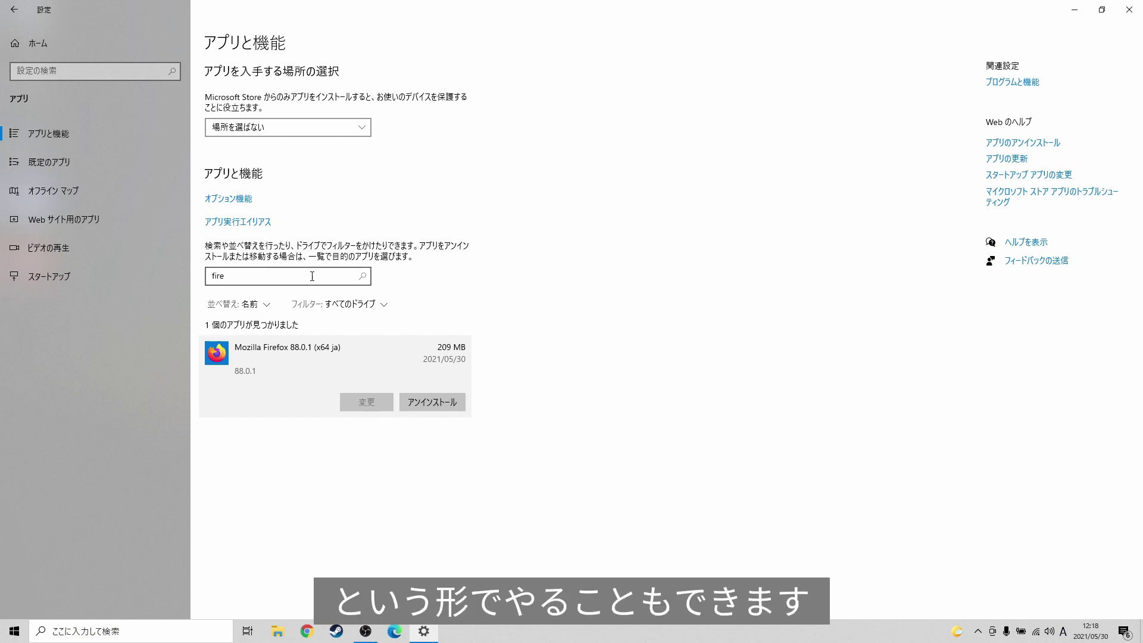
Clear the app list search and sort the installed apps by install date (インストール日付)
key(BackSpace)
key(BackSpace)
key(BackSpace)
key(BackSpace)
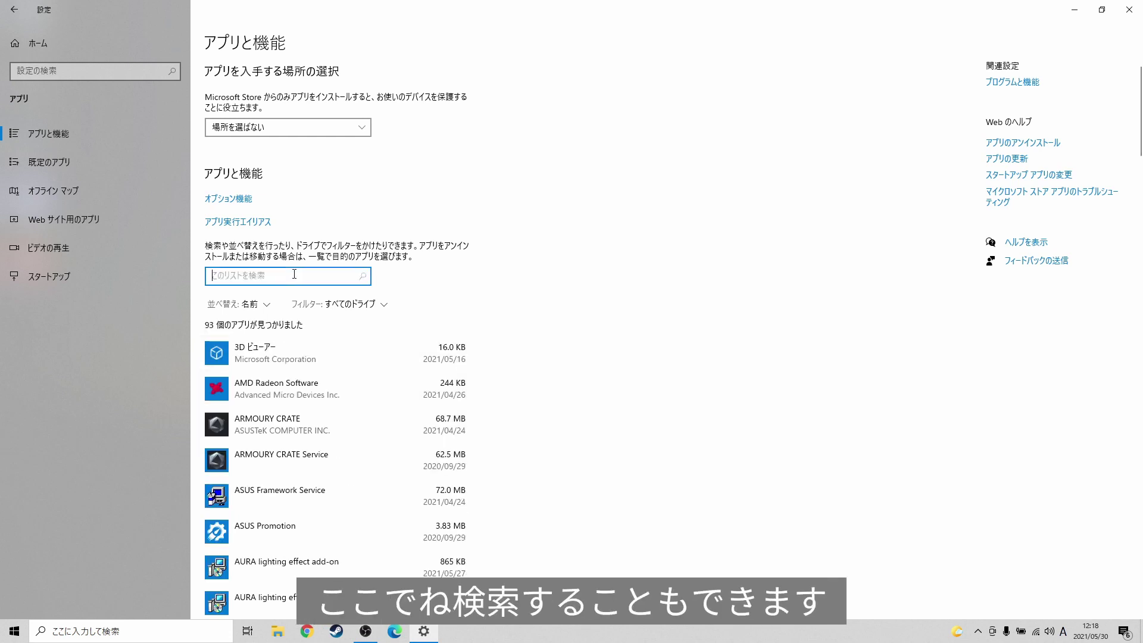
click(260, 306)
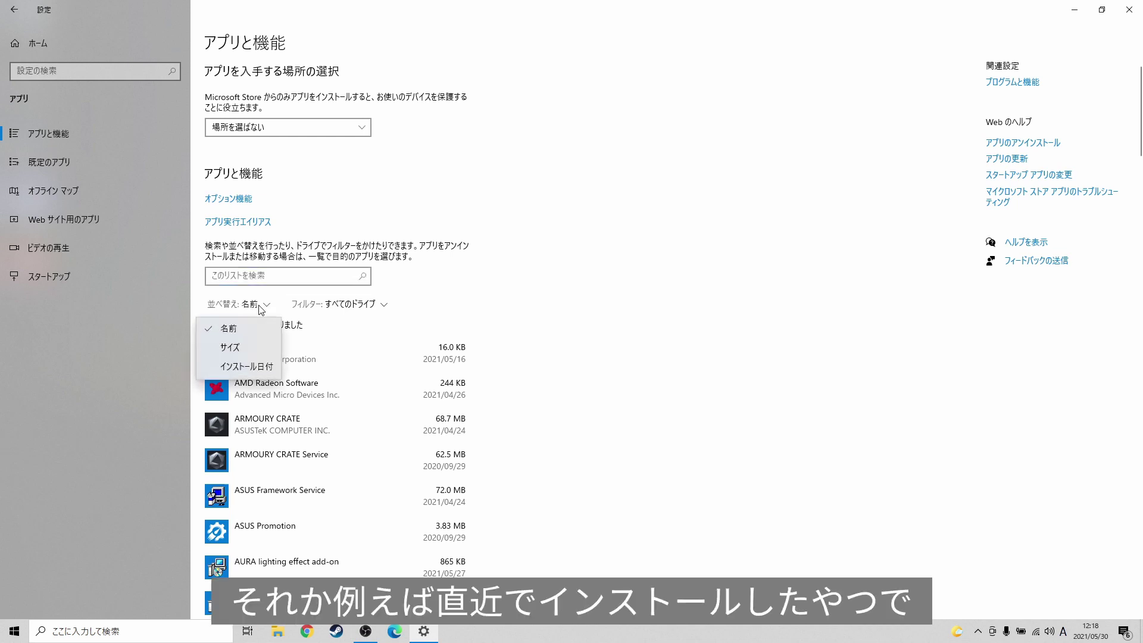
click(238, 306)
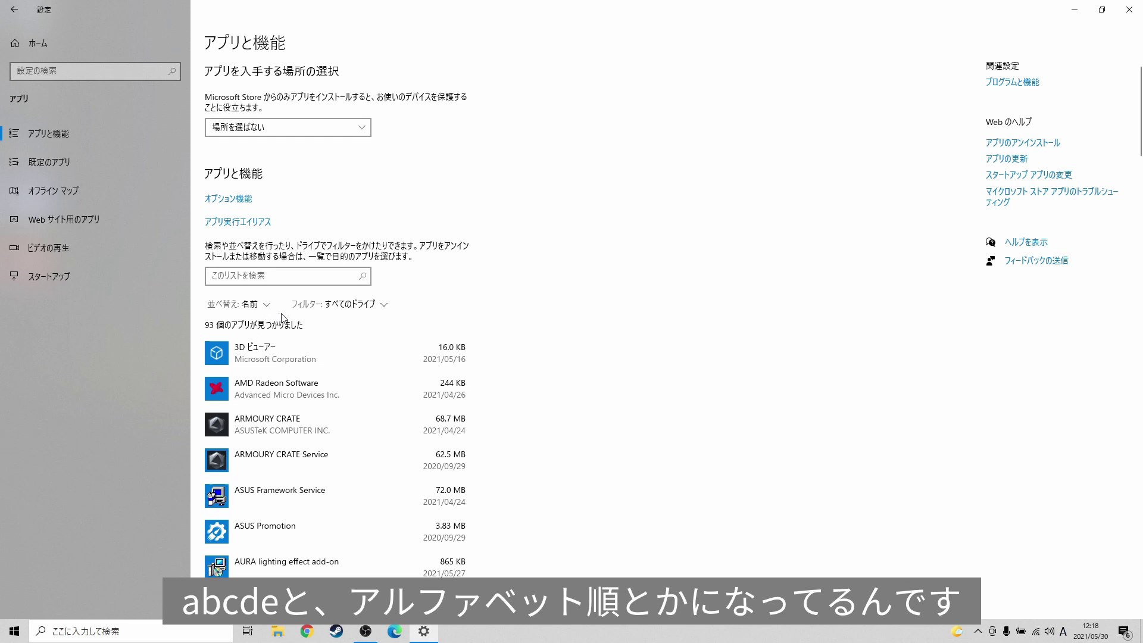
scroll(297, 394, down, 5)
scroll(296, 369, up, 5)
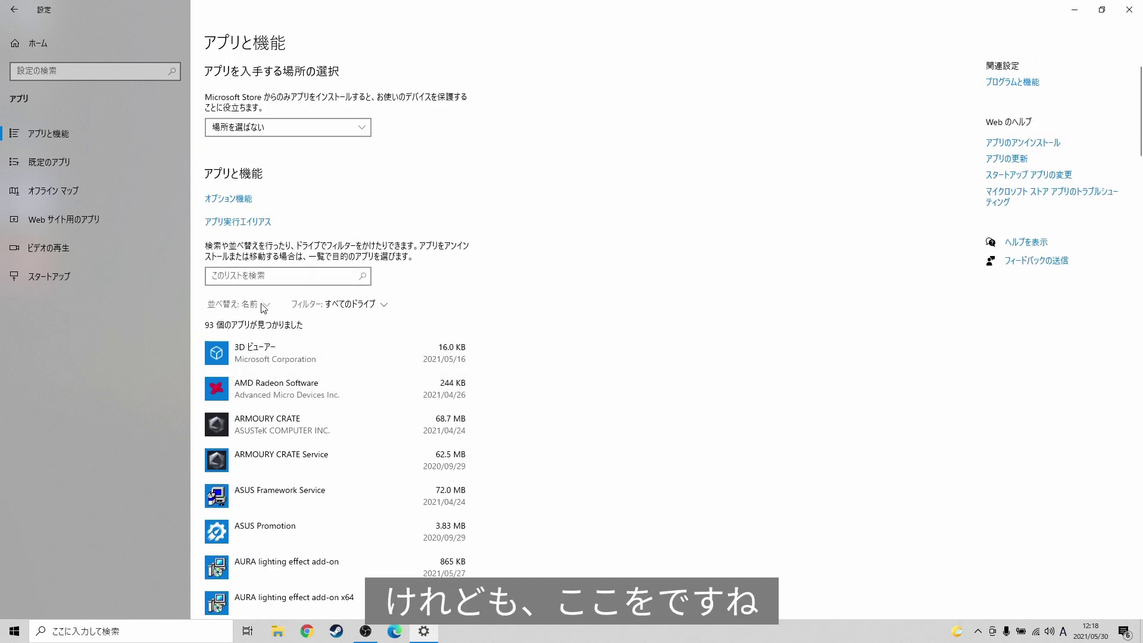
click(262, 304)
click(248, 366)
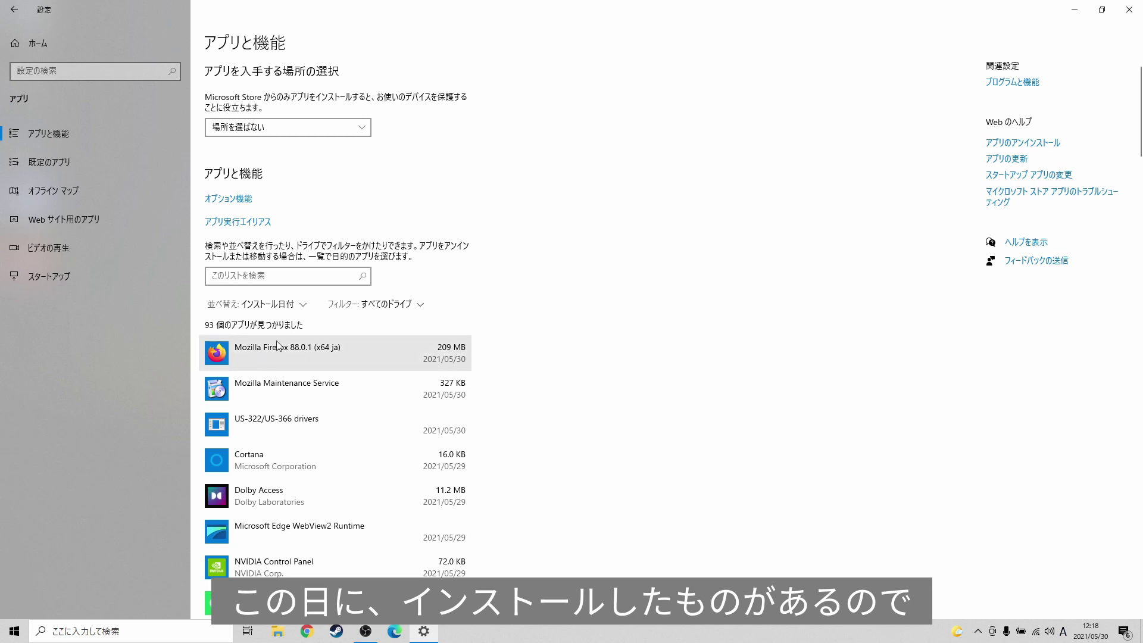
Expand the Mozilla Firefox entry to view its uninstall option, and return the list to sorting by name (名前)
click(303, 354)
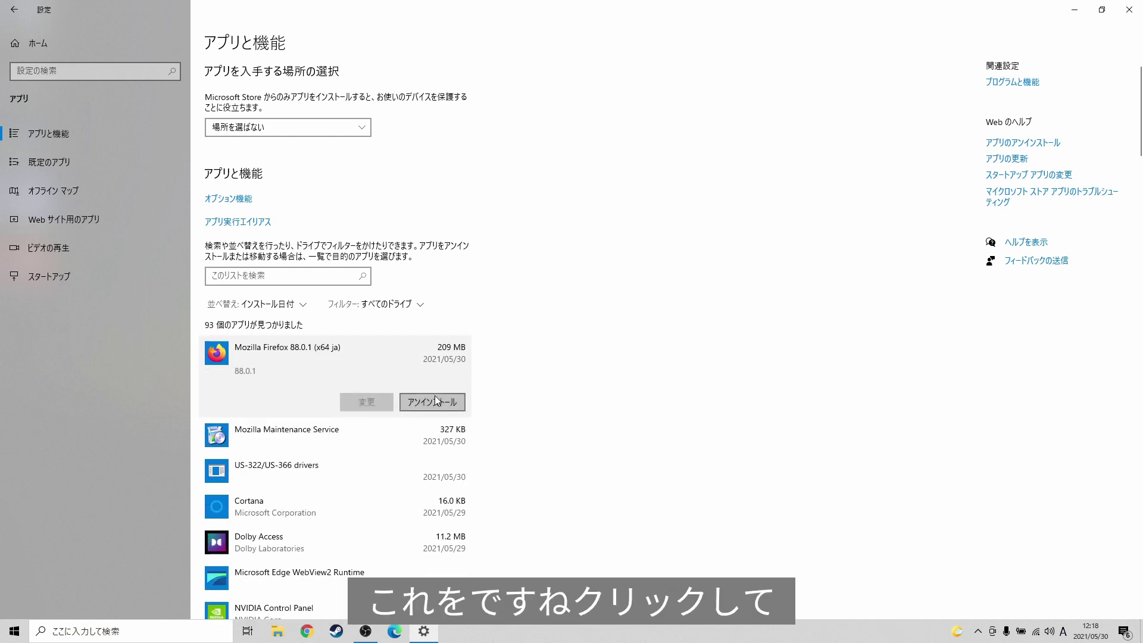
click(359, 354)
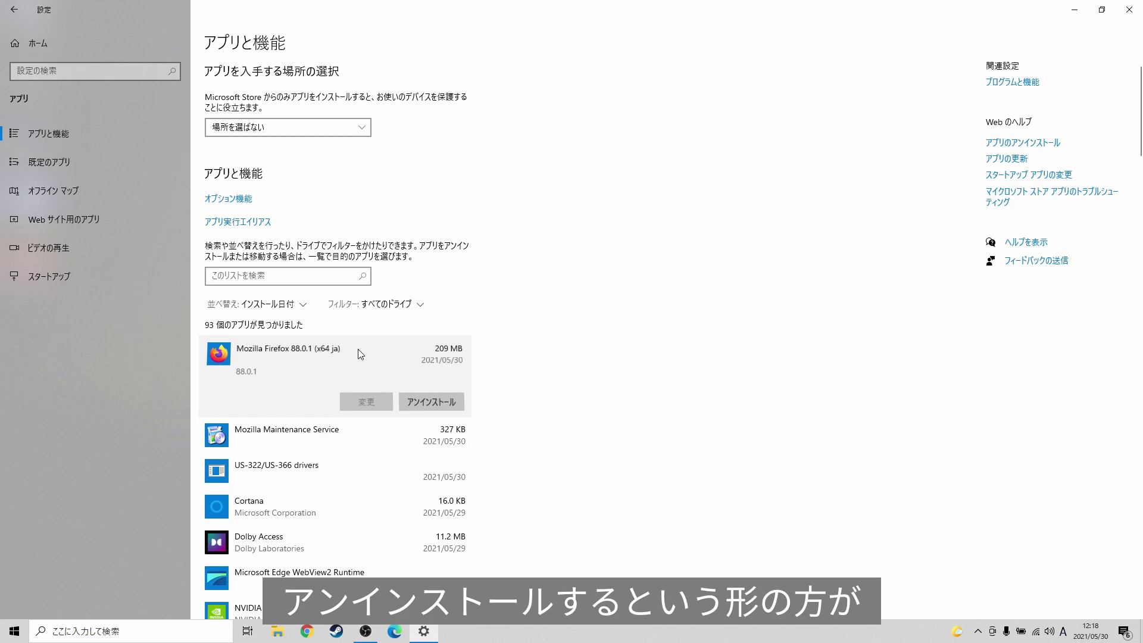
click(294, 304)
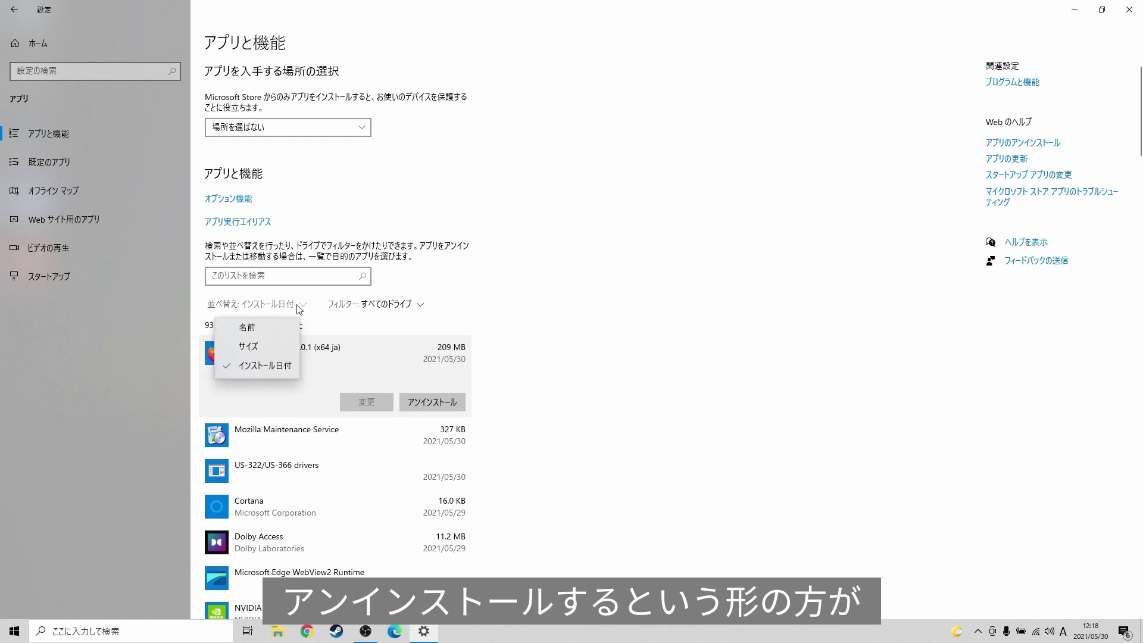
click(270, 328)
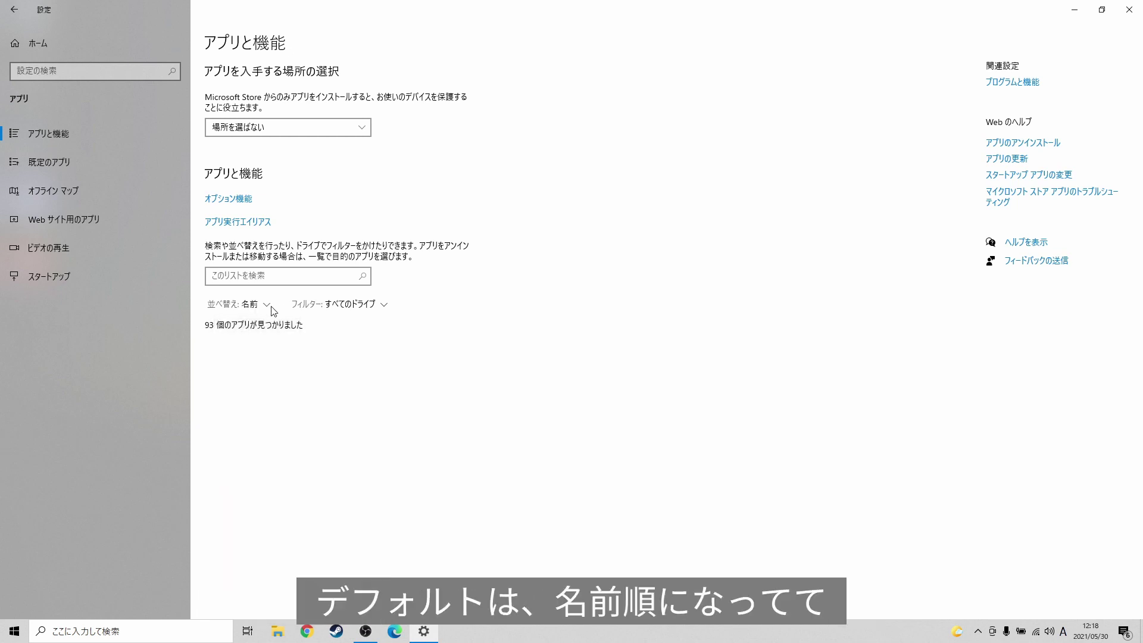
Sort the installed apps by size (サイズ) and expand the DaVinci Resolve entry to show its uninstall option
click(260, 305)
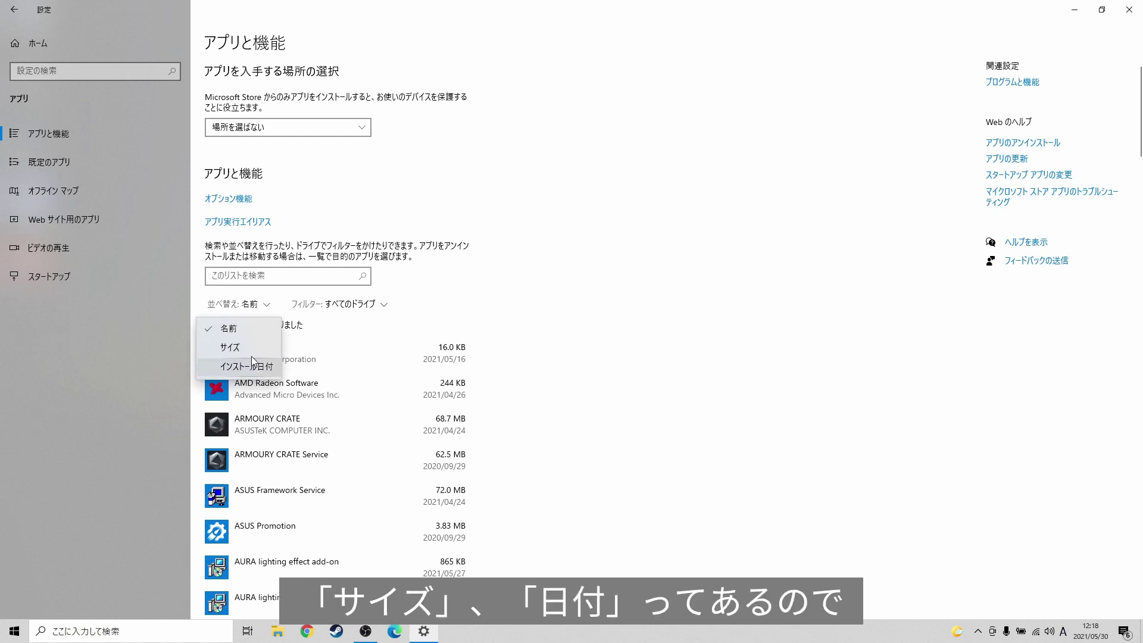
click(249, 348)
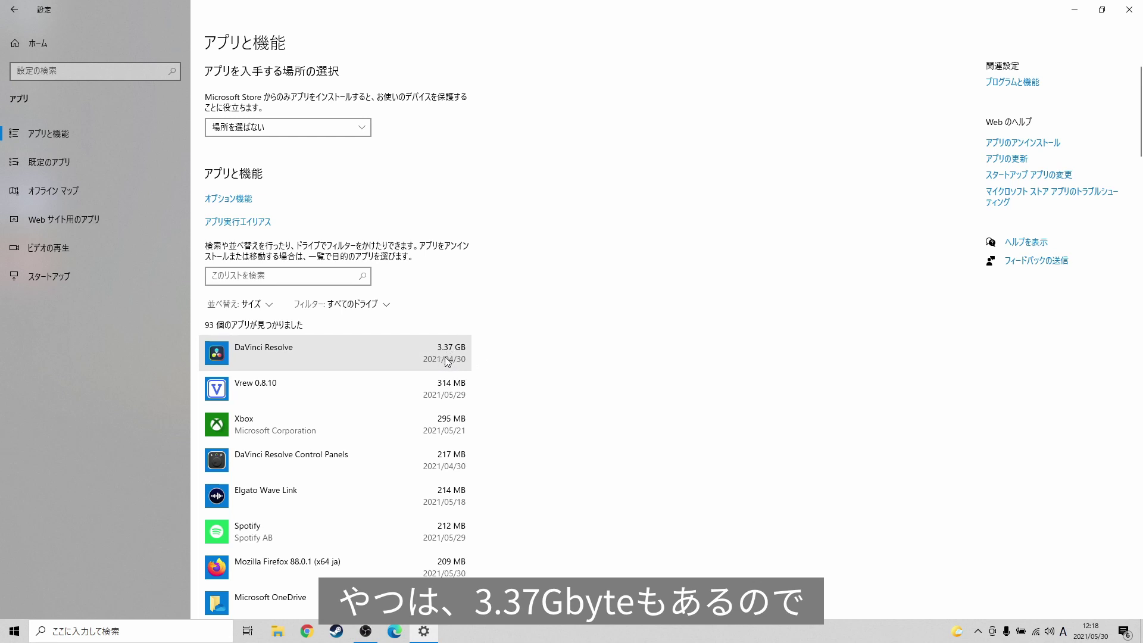
click(315, 362)
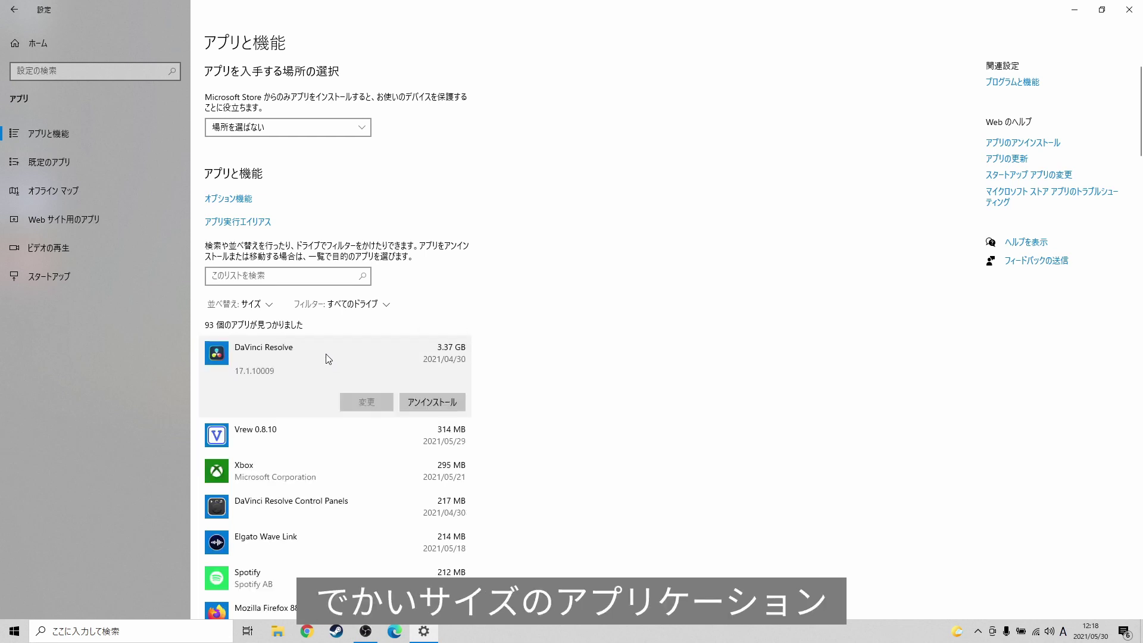
Sort the installed apps by install date (インストール日付) and expand the Mozilla Firefox entry
click(259, 304)
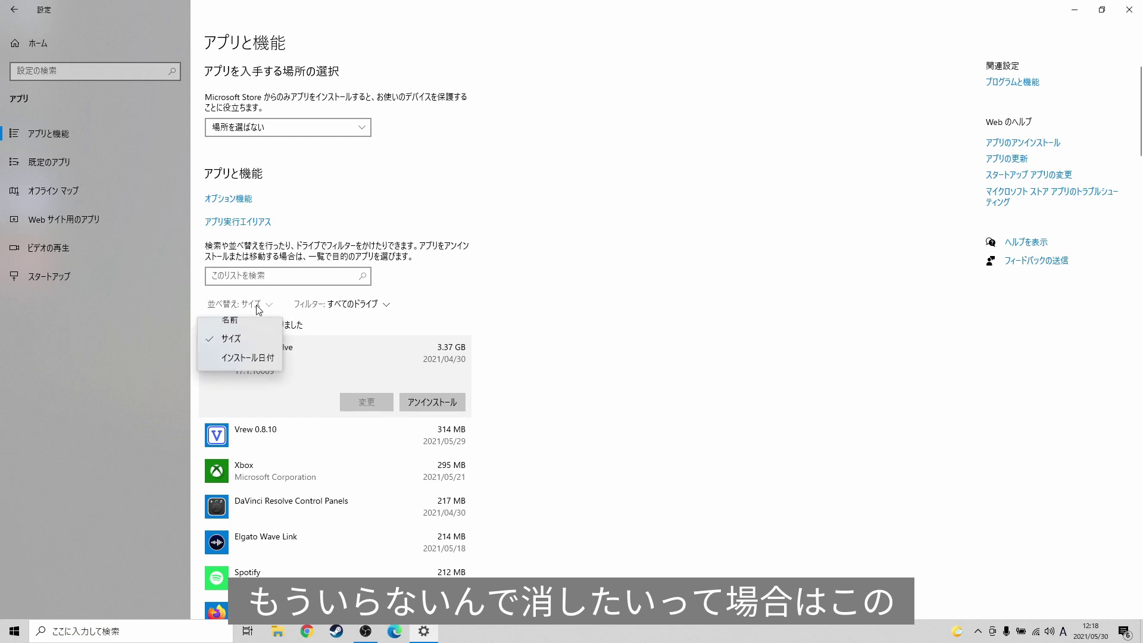
click(530, 322)
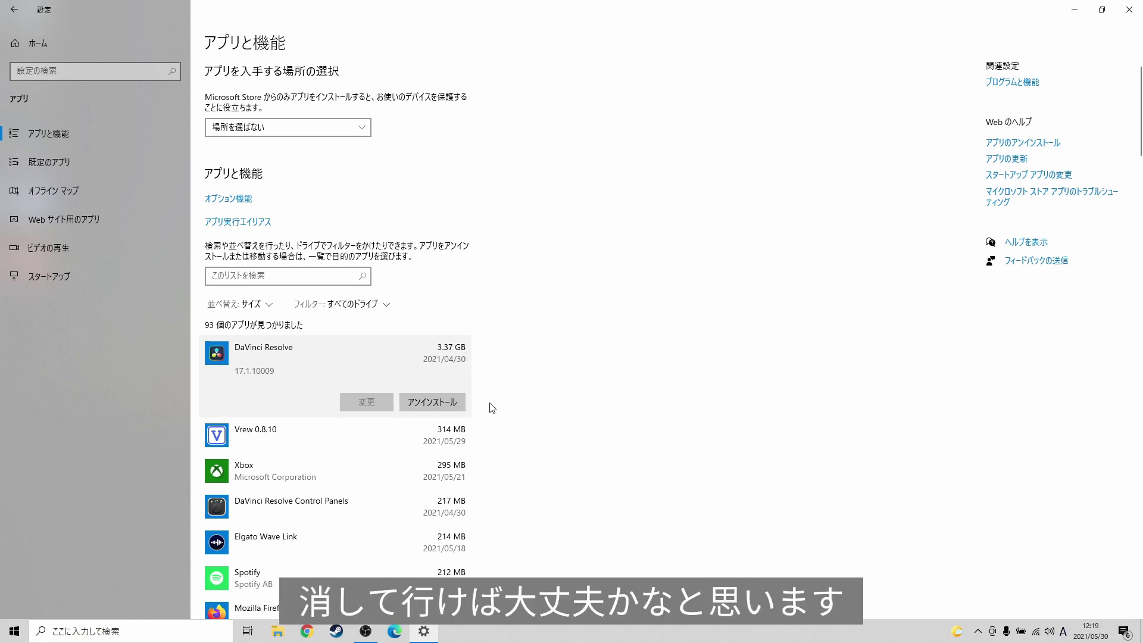
click(249, 304)
click(248, 364)
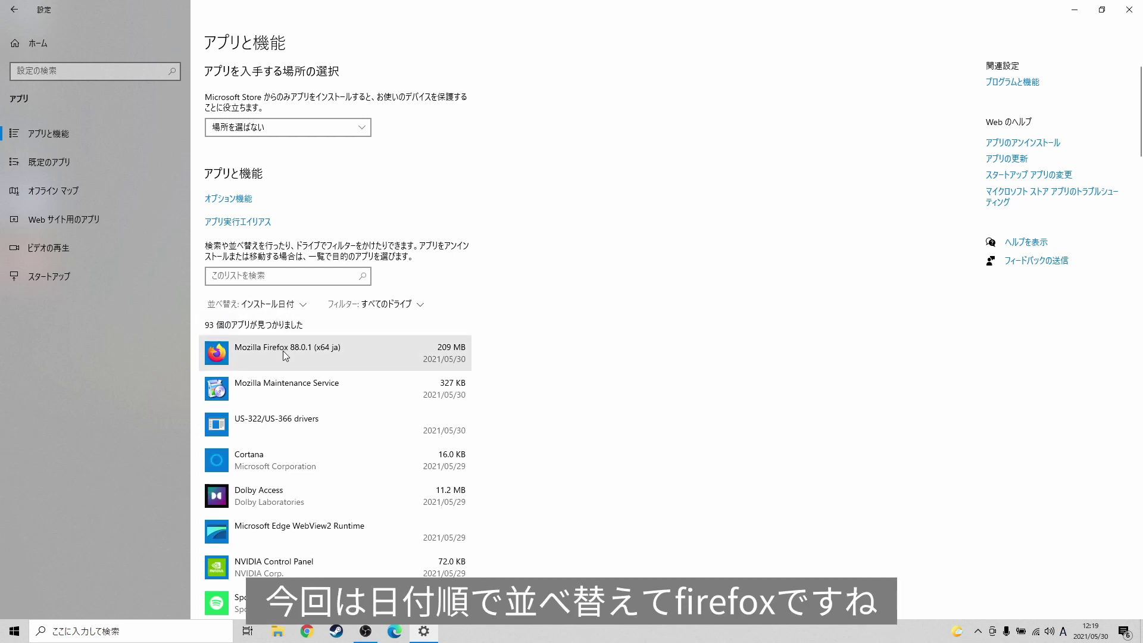
click(302, 356)
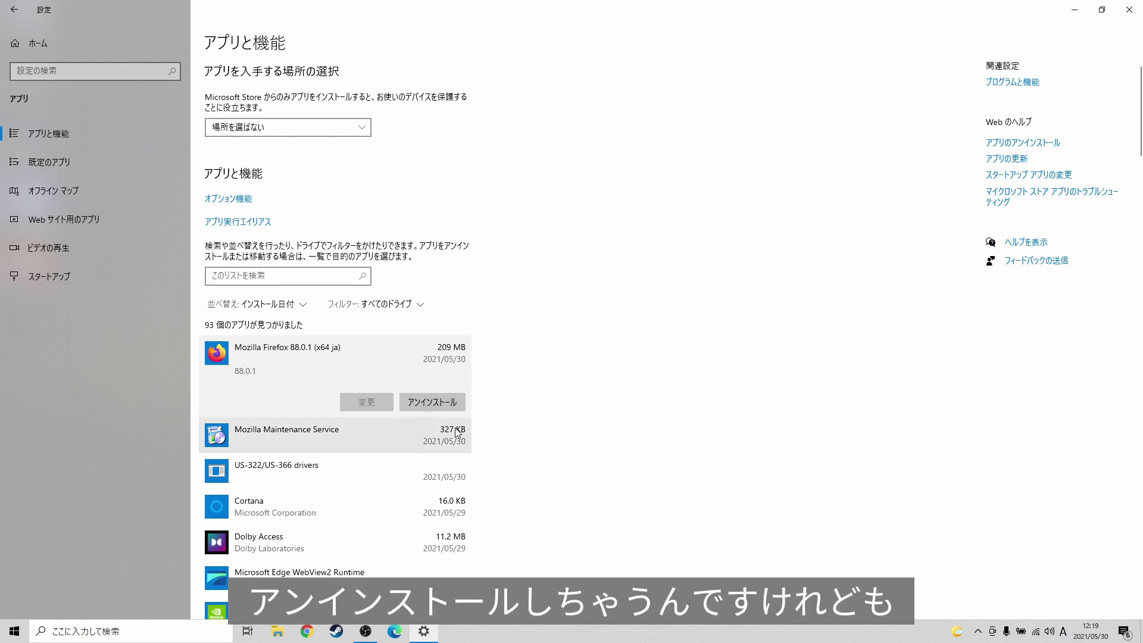
click(271, 305)
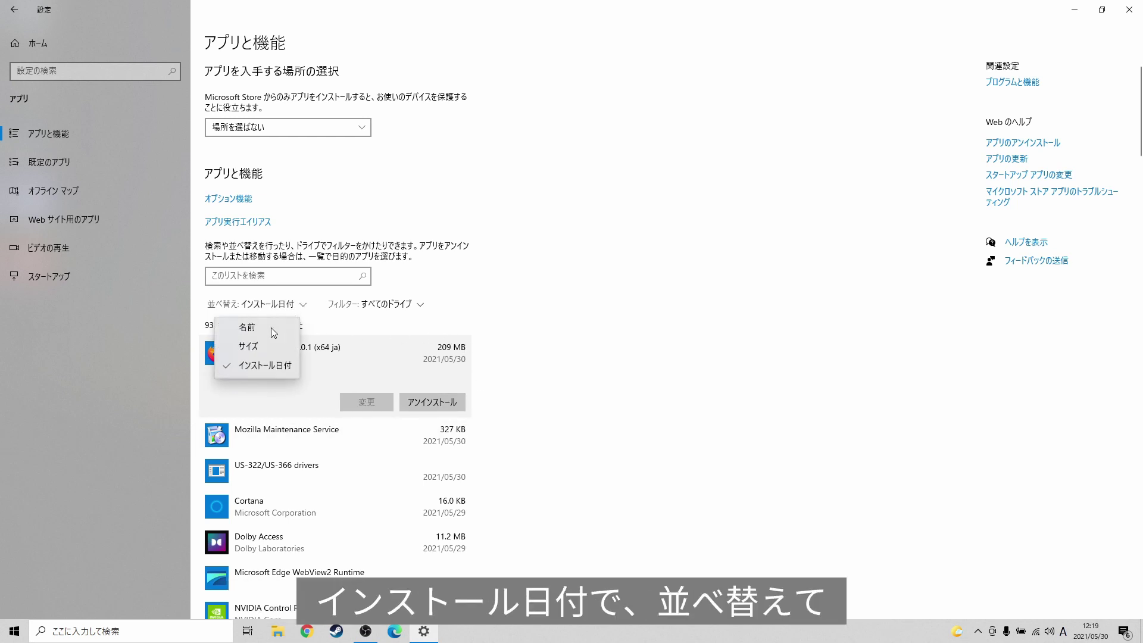
click(258, 367)
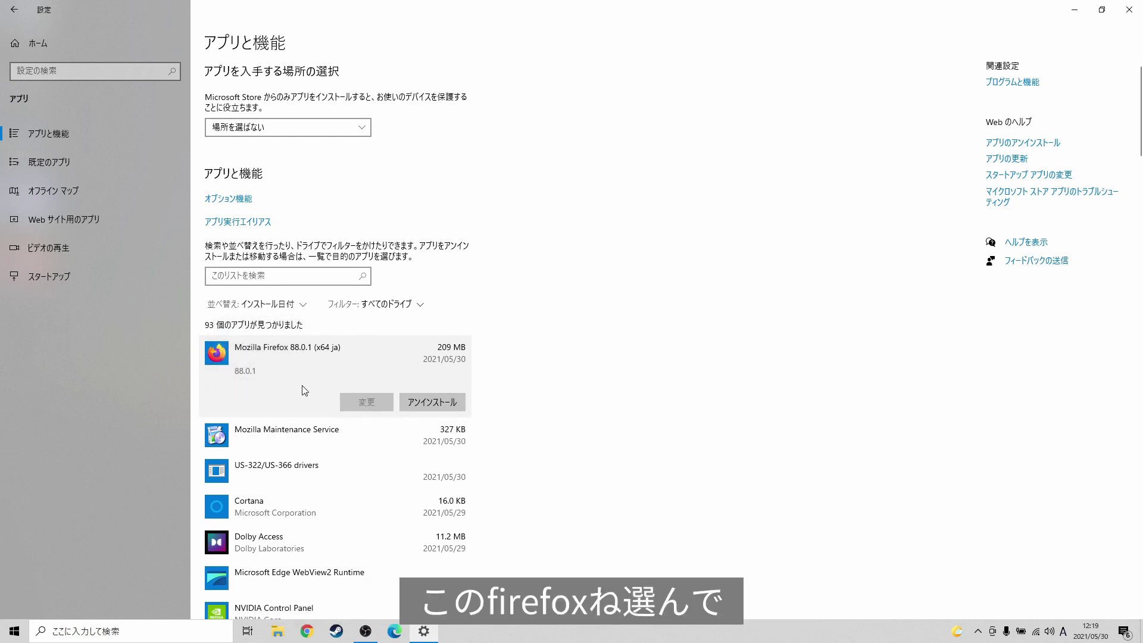
Start uninstalling Mozilla Firefox 88.0.1, confirm the removal of its related information, and allow the uninstaller to run
click(431, 401)
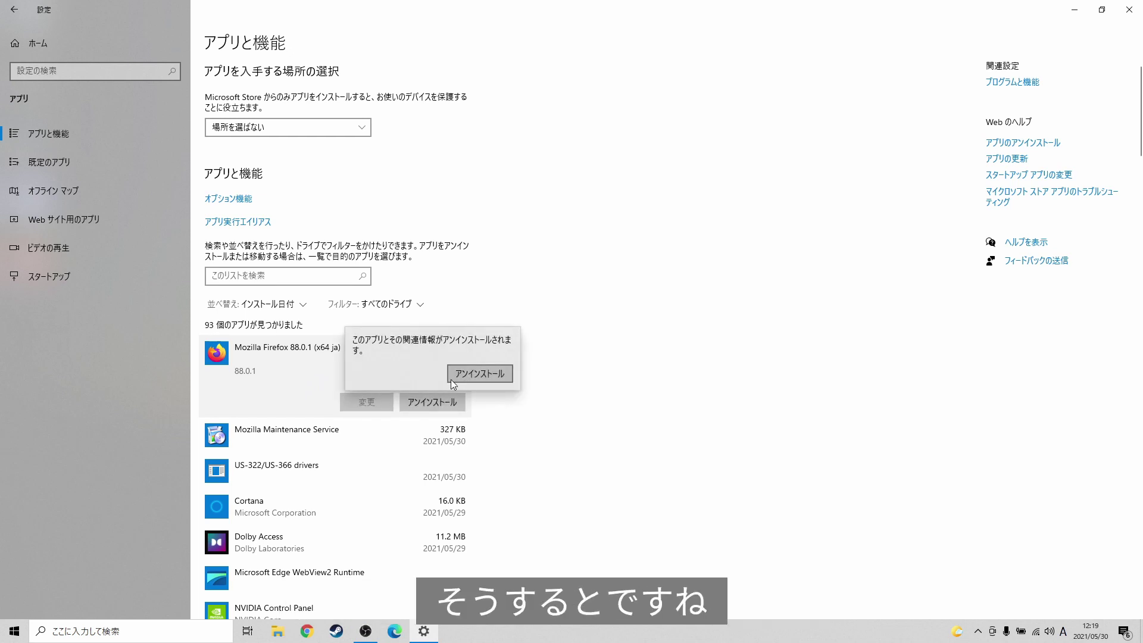
click(492, 371)
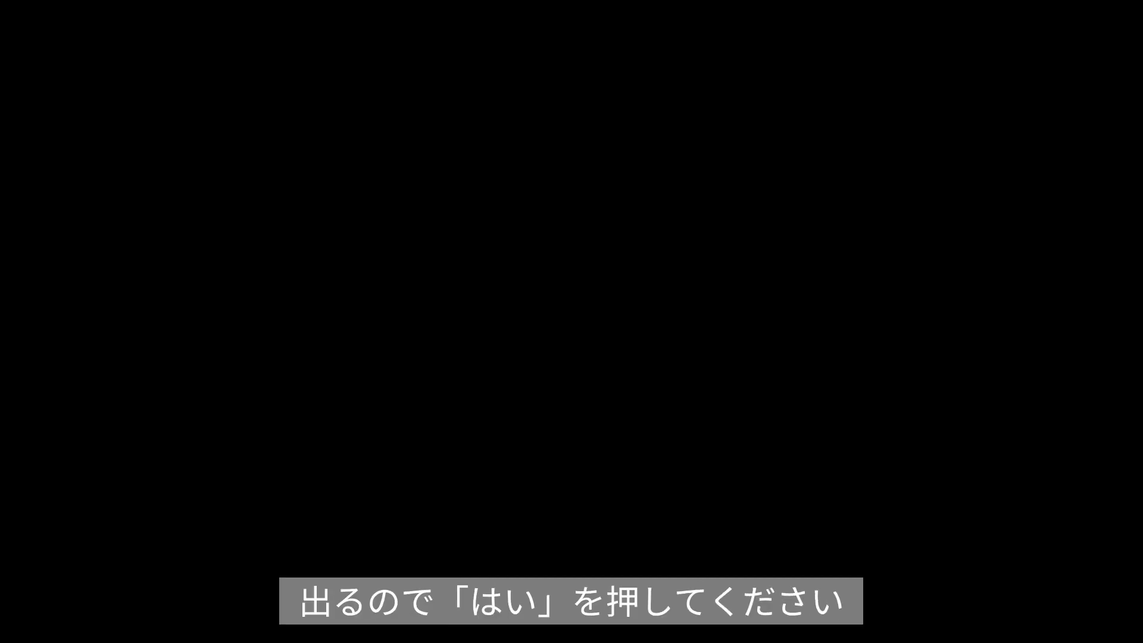
click(555, 360)
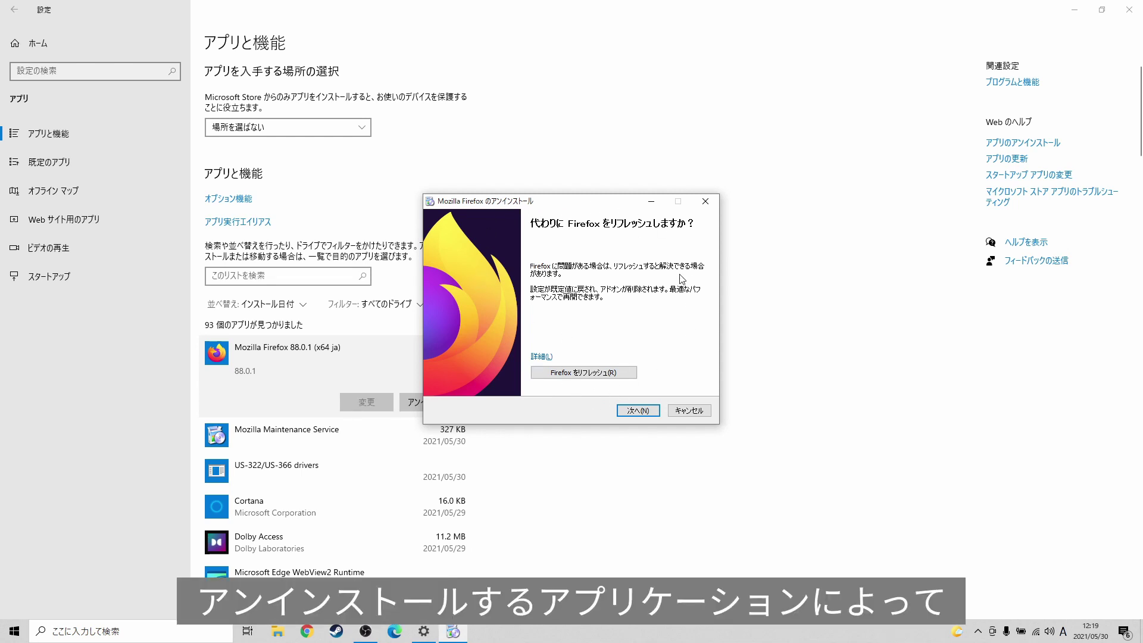
Complete the Mozilla Firefox uninstall wizard without refreshing Firefox or sending Mozilla a reason, and close the Settings window
click(633, 411)
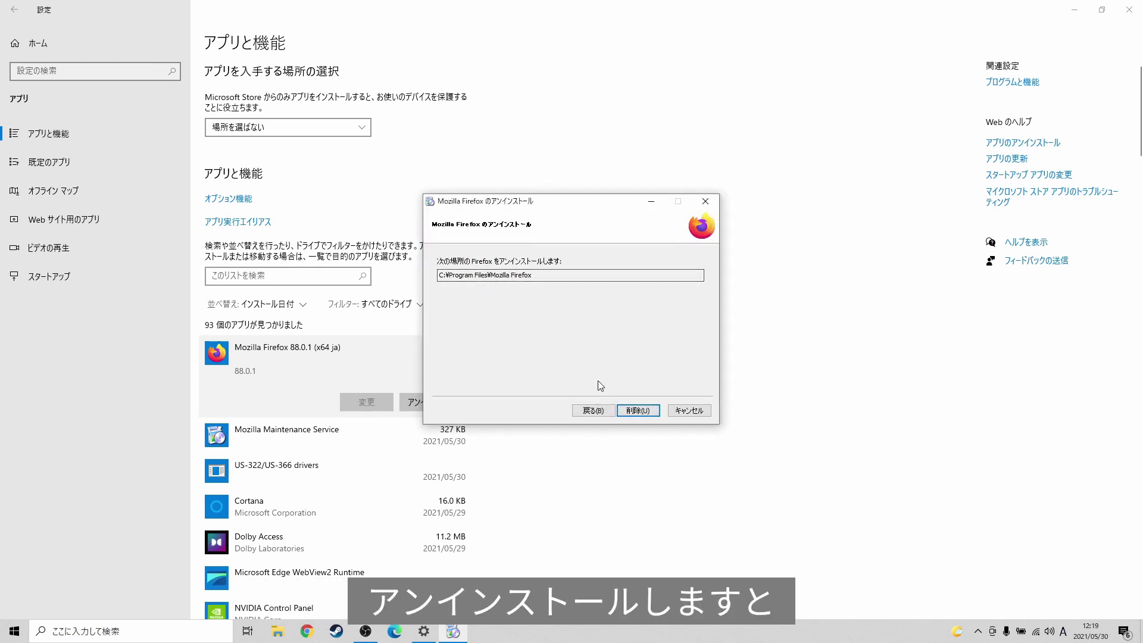
click(637, 411)
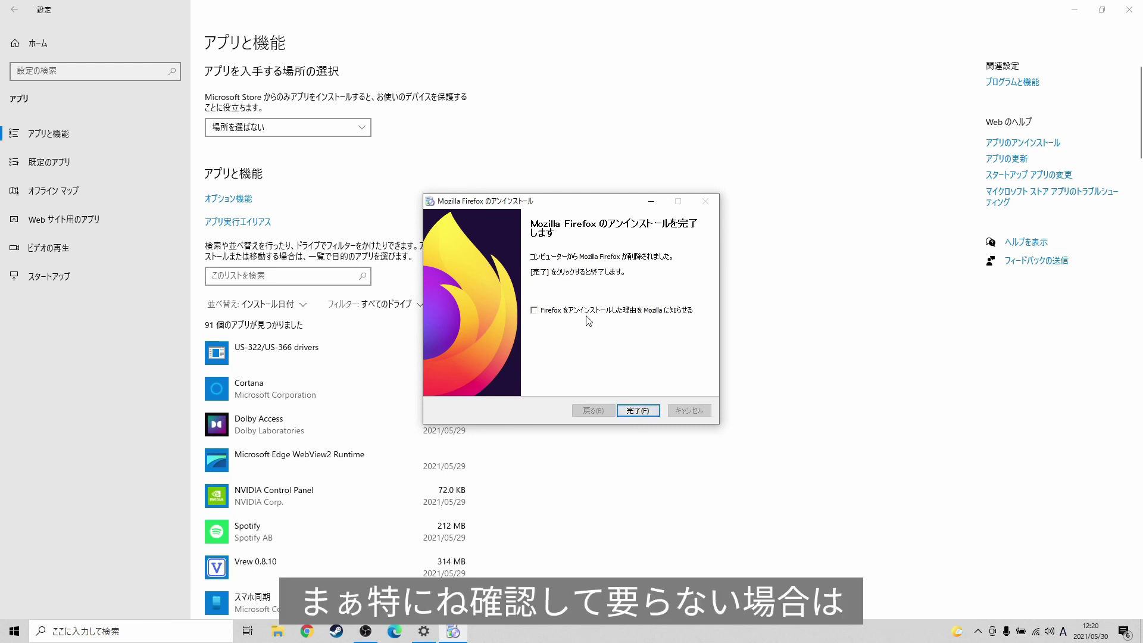
click(643, 413)
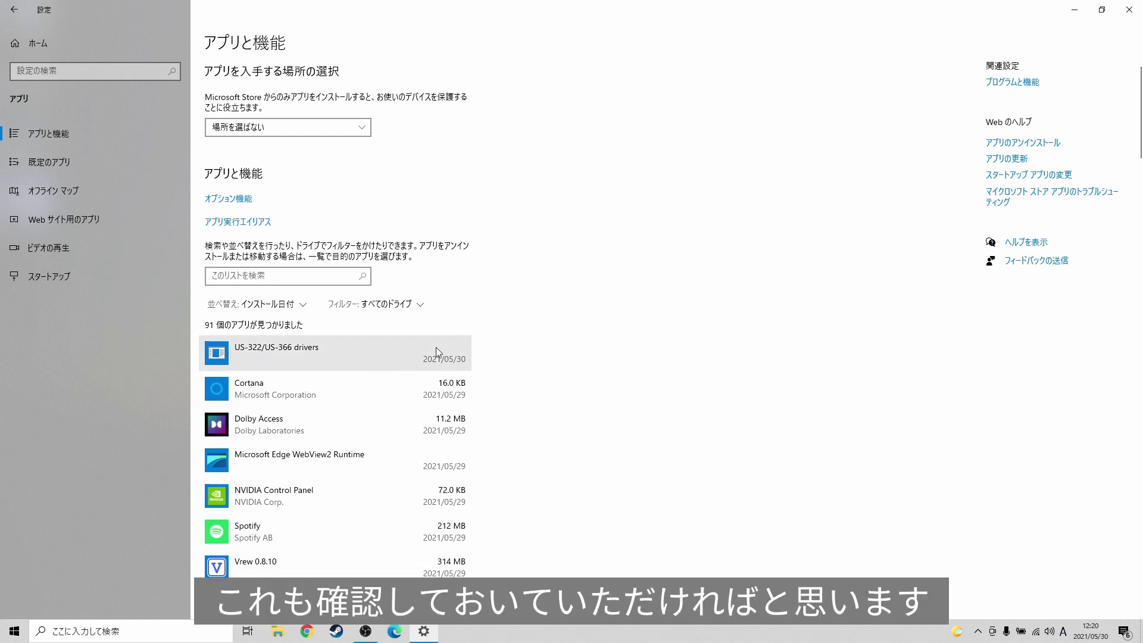
click(1129, 9)
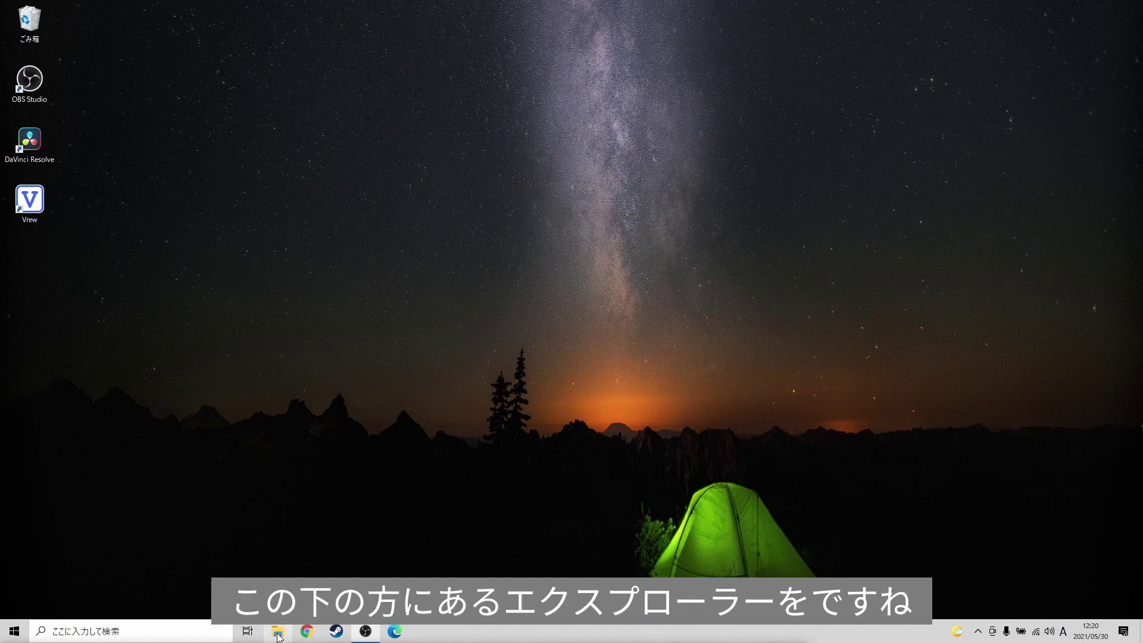
Switch to File Explorer, check the free space of the OS (C:) drive under PC, and close the window
click(278, 634)
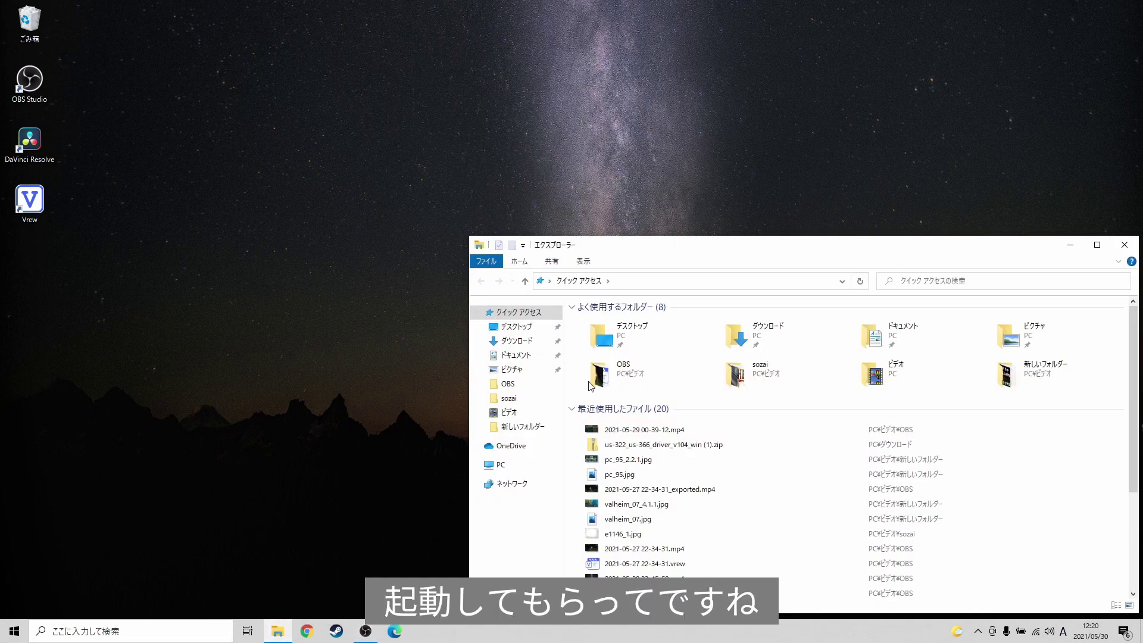
drag(633, 251, 407, 154)
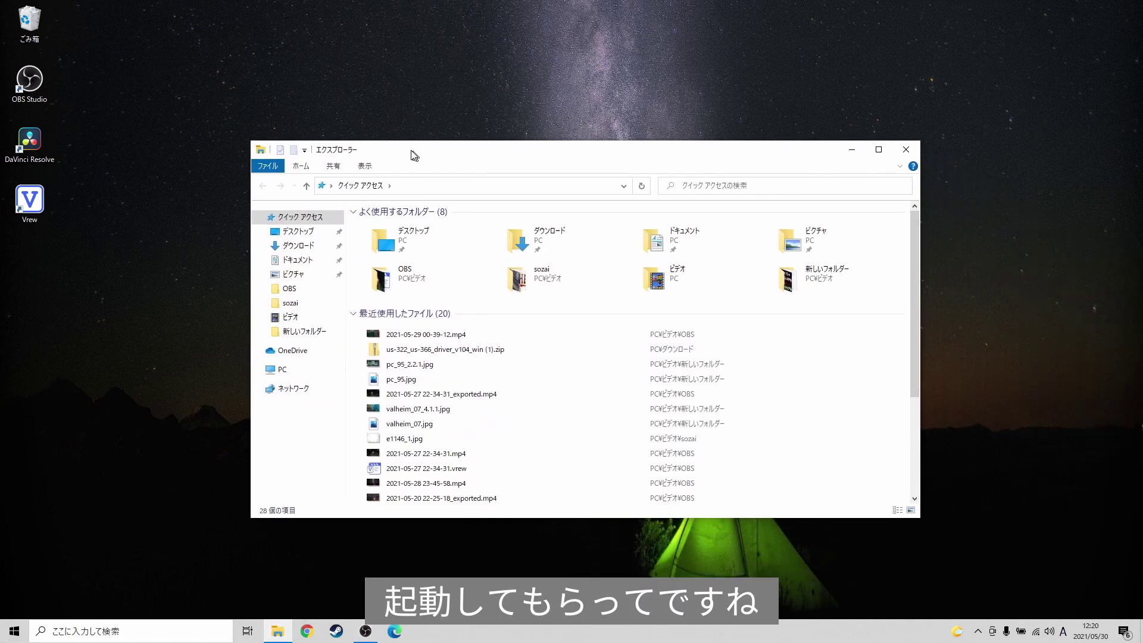
click(288, 374)
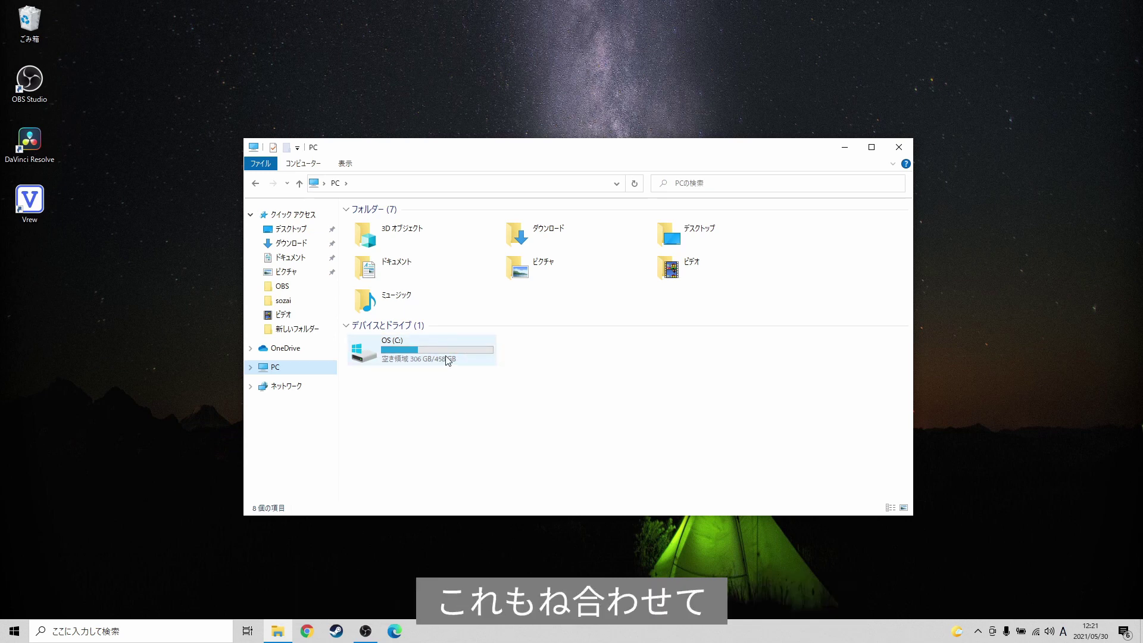
click(900, 149)
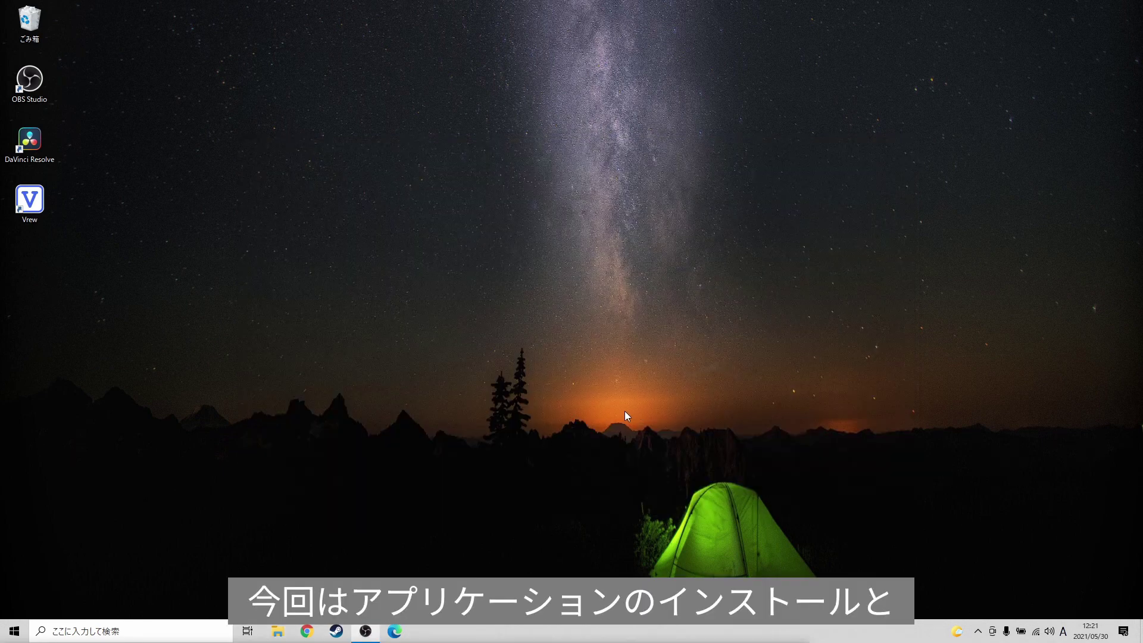